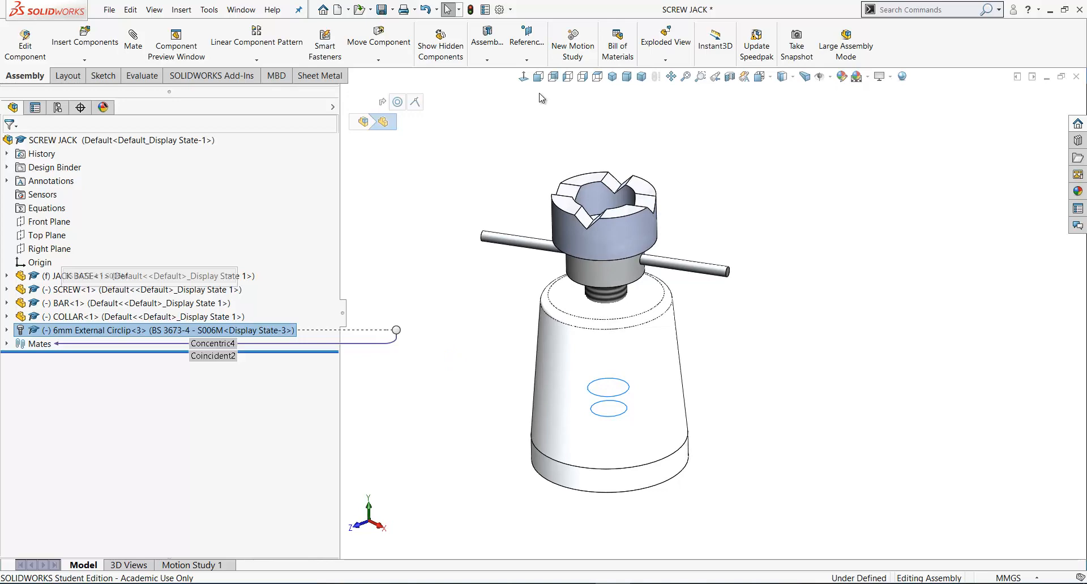
Align the BAR's front plane parallel to the assembly's Front Plane using a mate for positioning only.
click(538, 75)
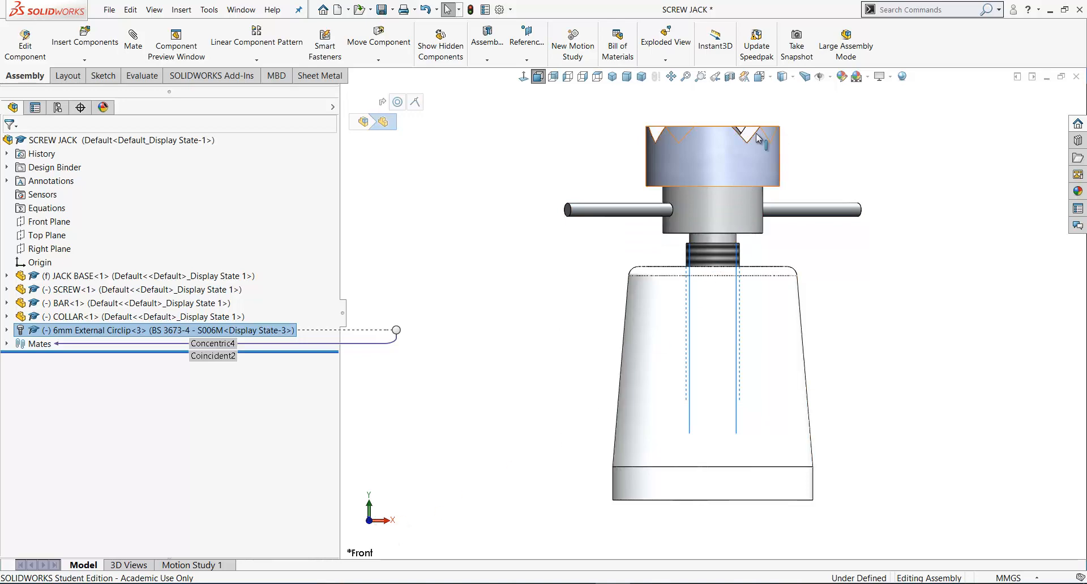
middle_drag(599, 146, 470, 253)
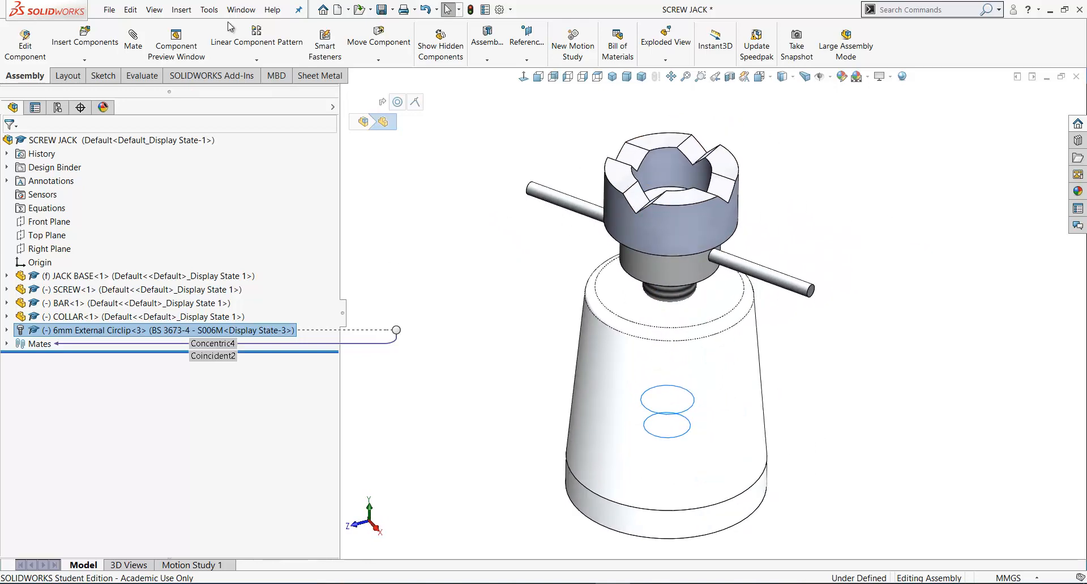
click(133, 41)
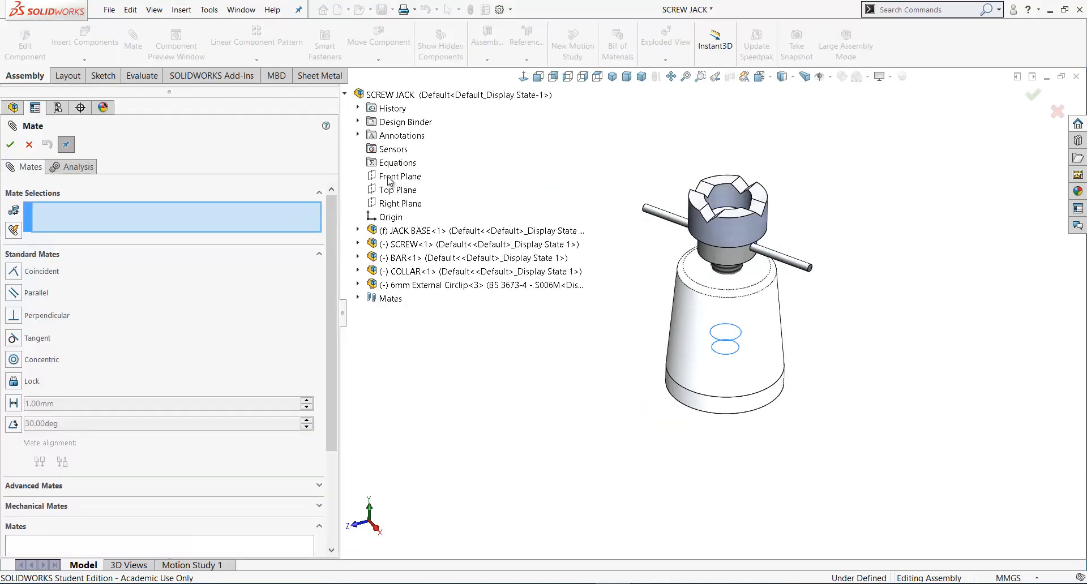
click(390, 180)
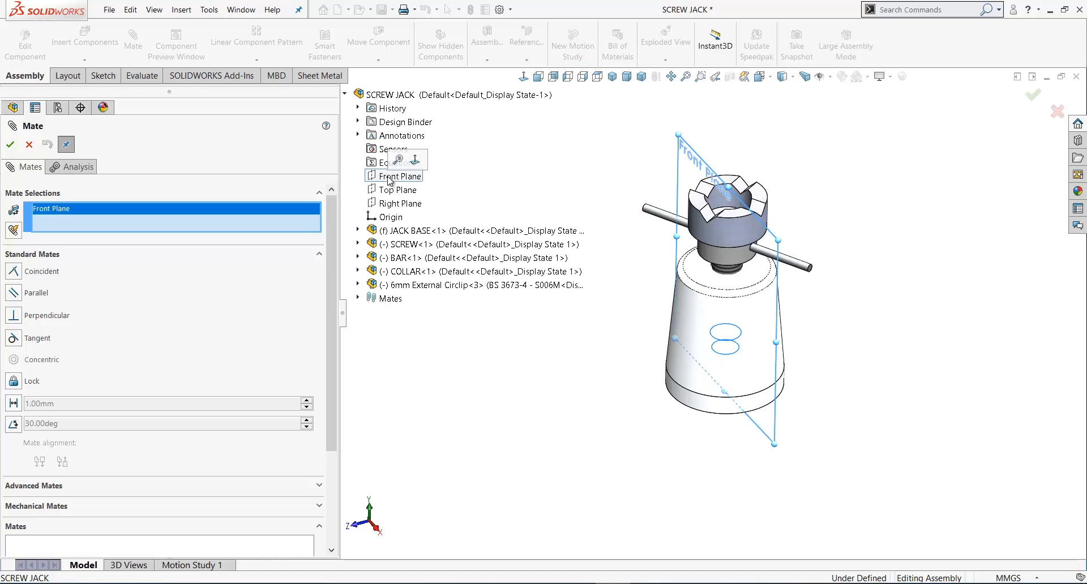
click(357, 257)
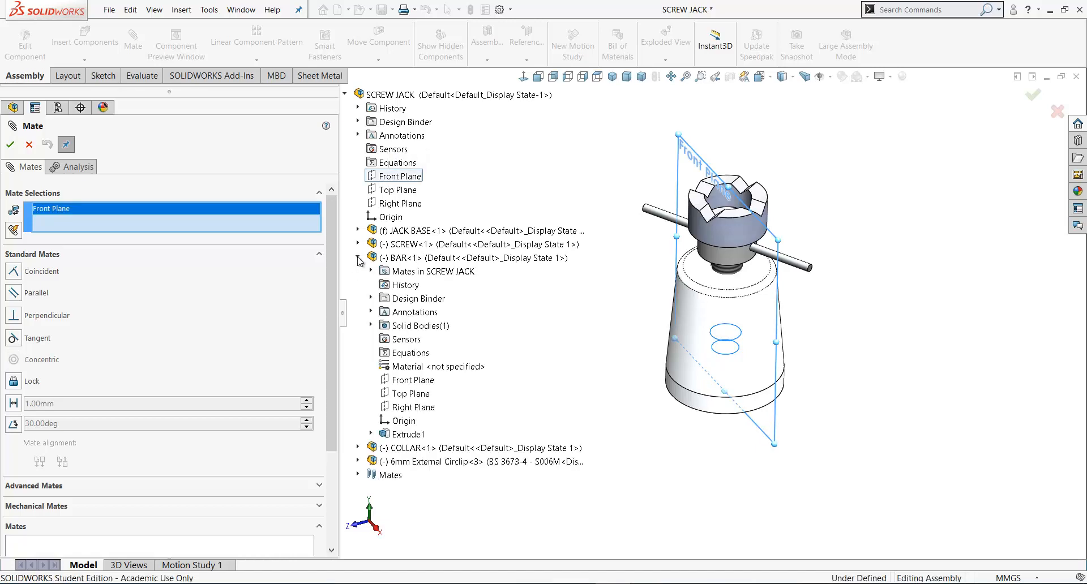
click(408, 381)
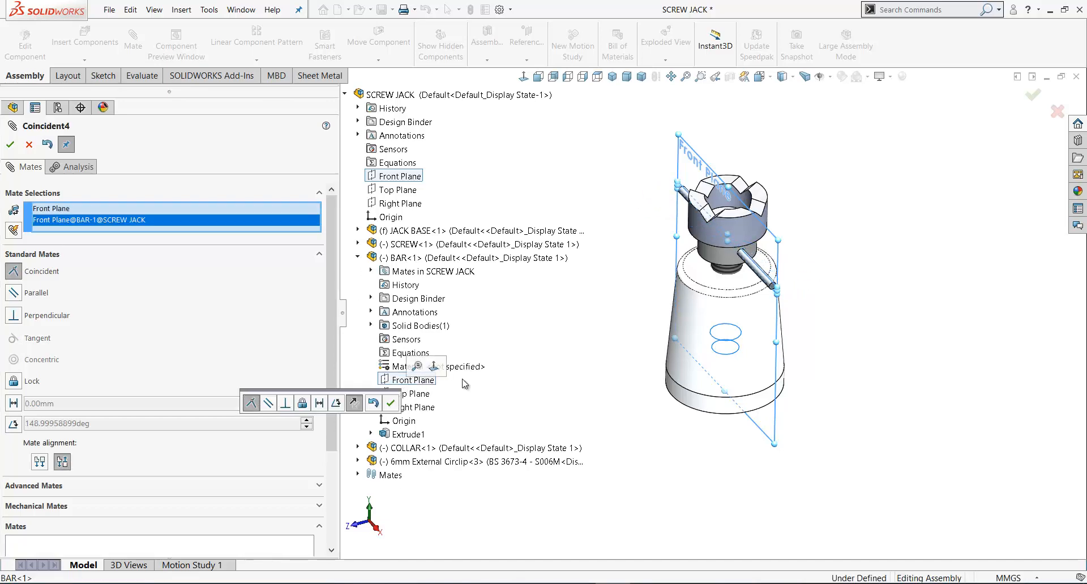
middle_drag(679, 396, 724, 353)
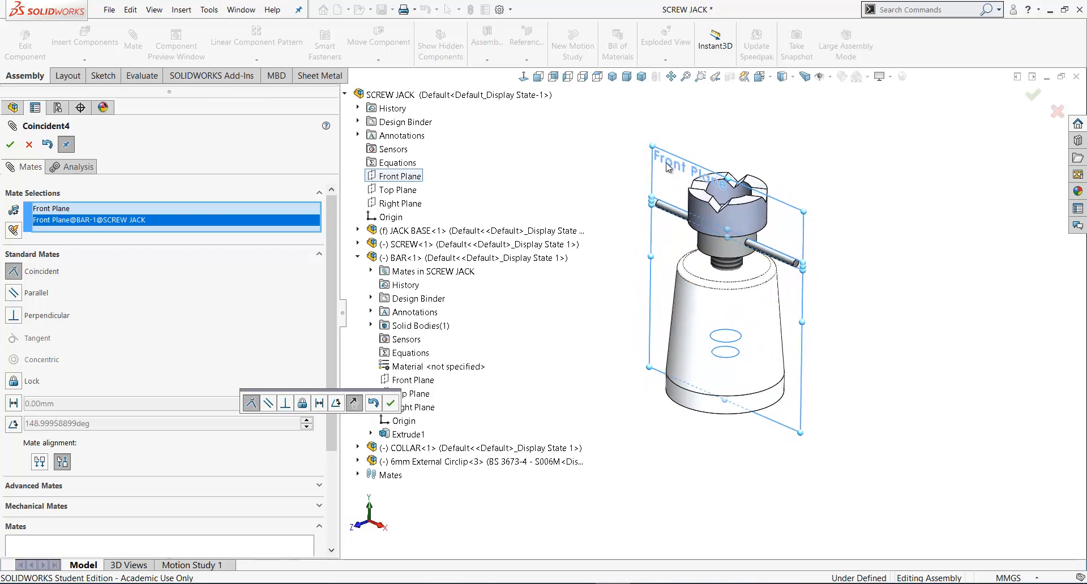
click(267, 403)
scroll(276, 504, down, 3)
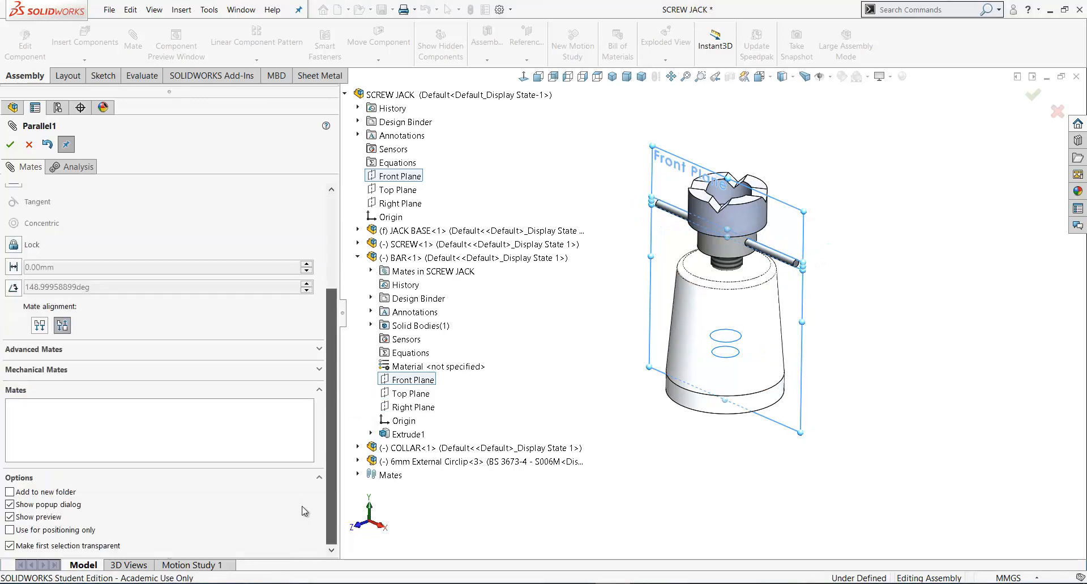
click(10, 531)
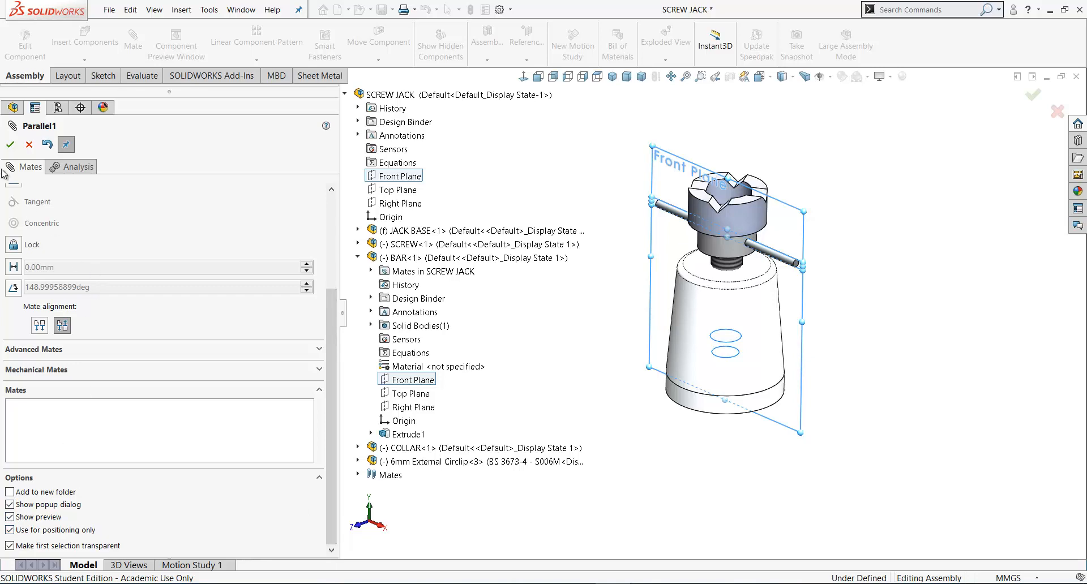
click(10, 145)
click(11, 145)
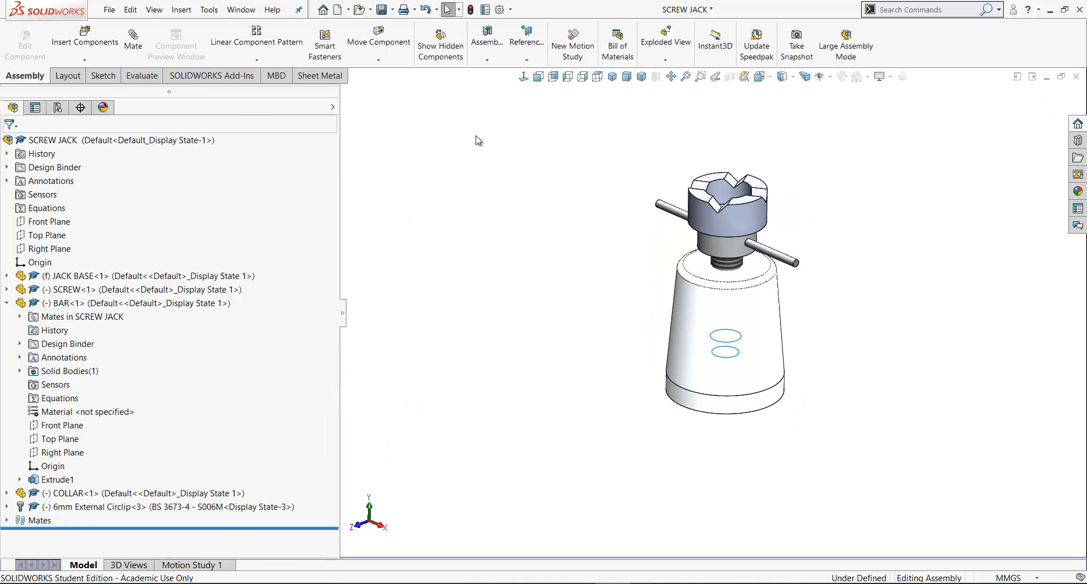
Align the COLLAR's front plane parallel to the assembly's Front Plane using a mate for positioning only.
click(538, 76)
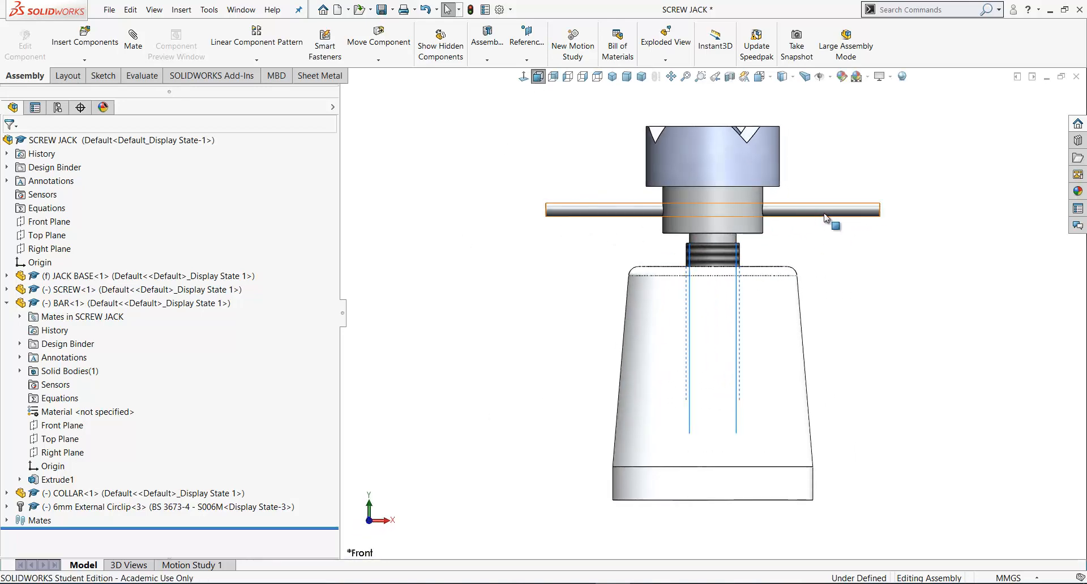
middle_drag(651, 249, 565, 325)
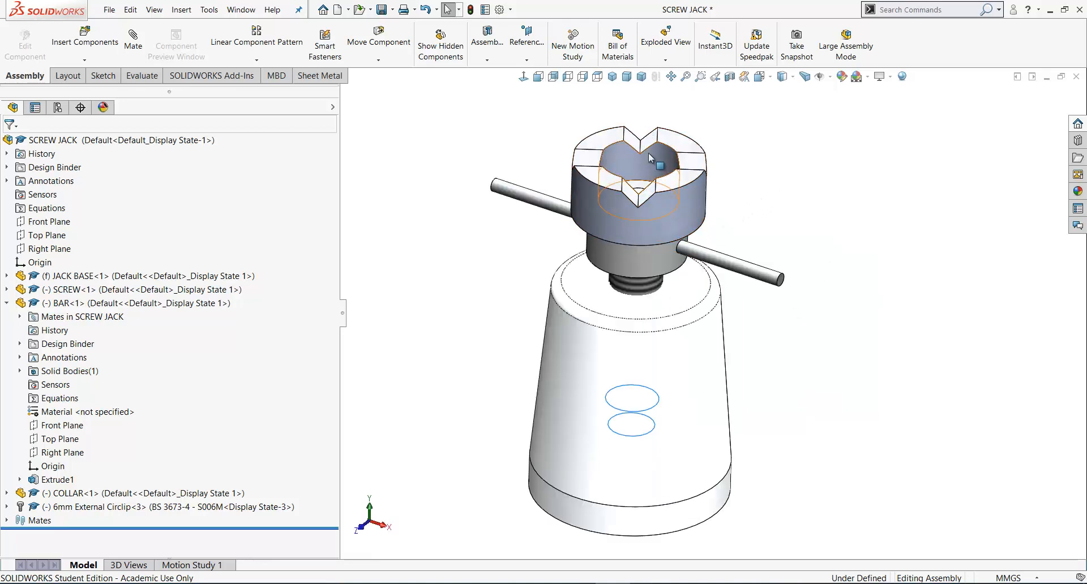
click(131, 49)
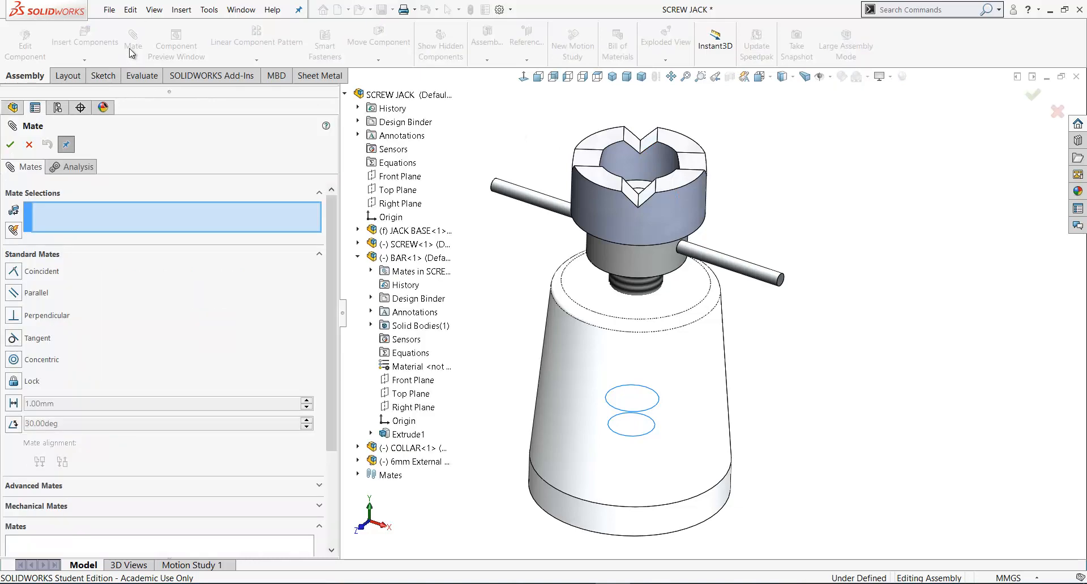
click(390, 178)
middle_drag(917, 402, 883, 367)
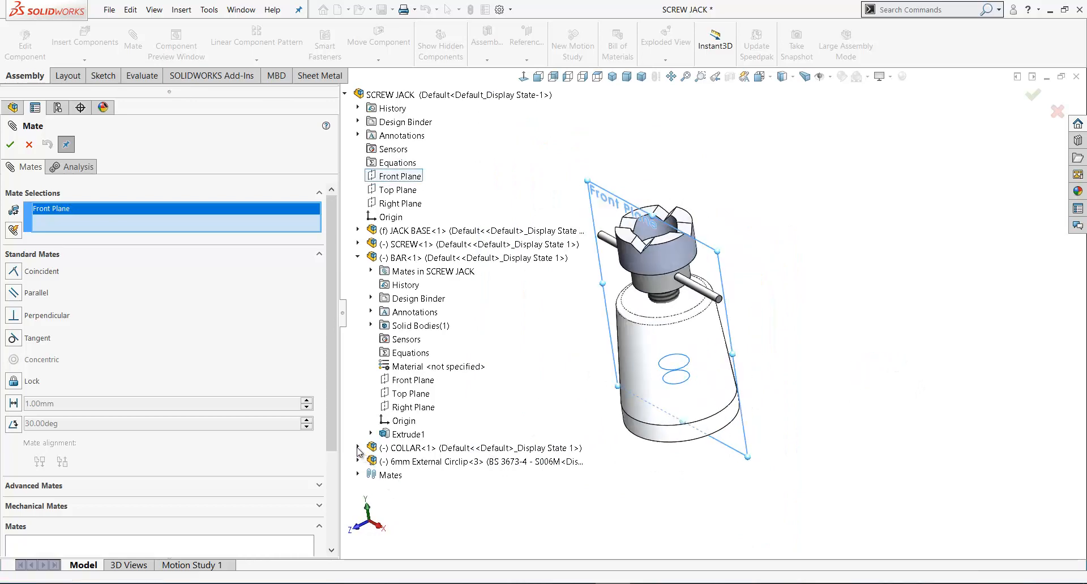
click(357, 448)
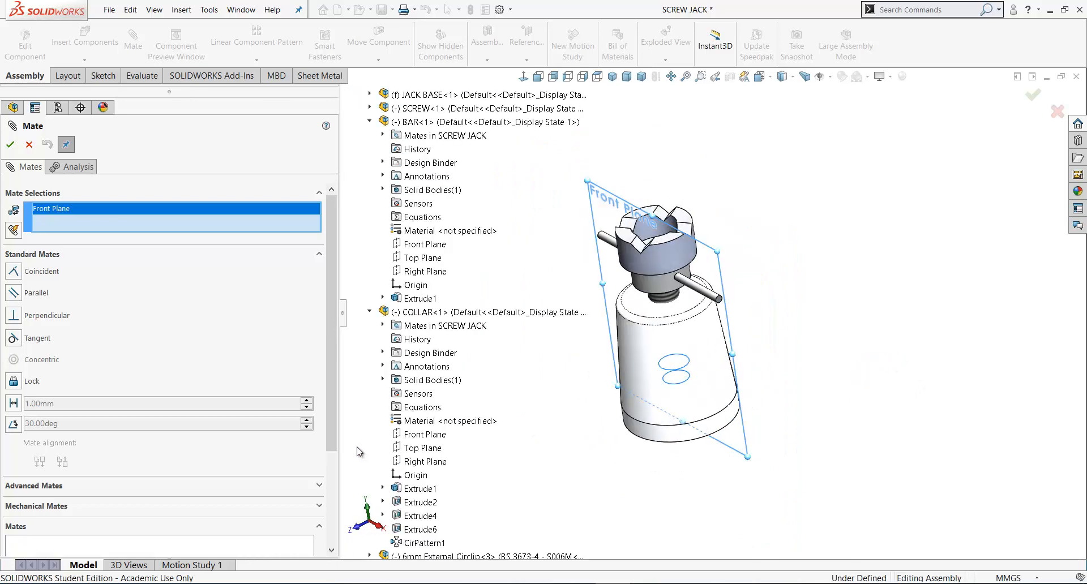
click(420, 436)
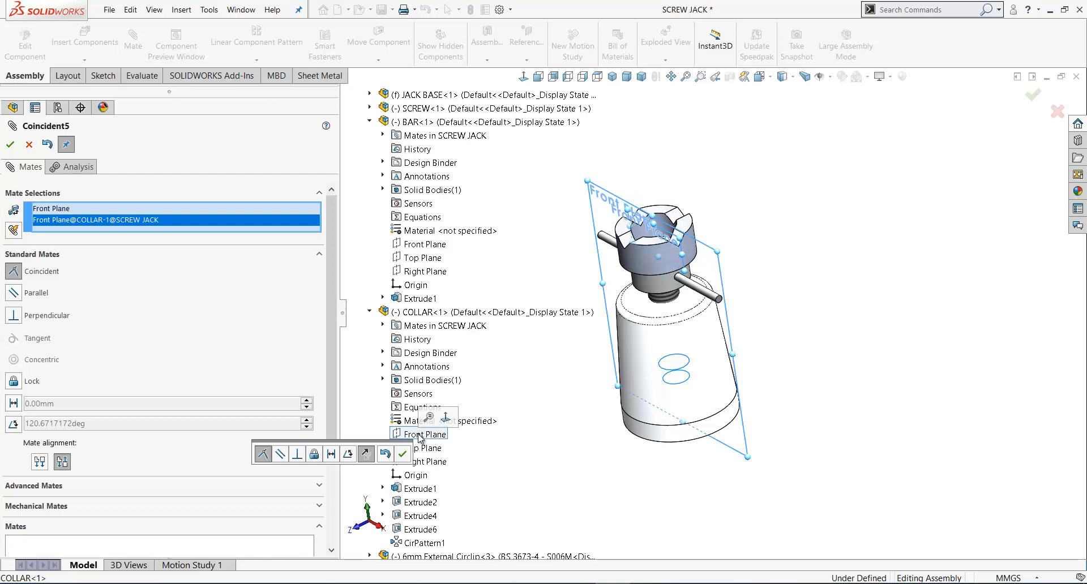
middle_drag(622, 430, 640, 415)
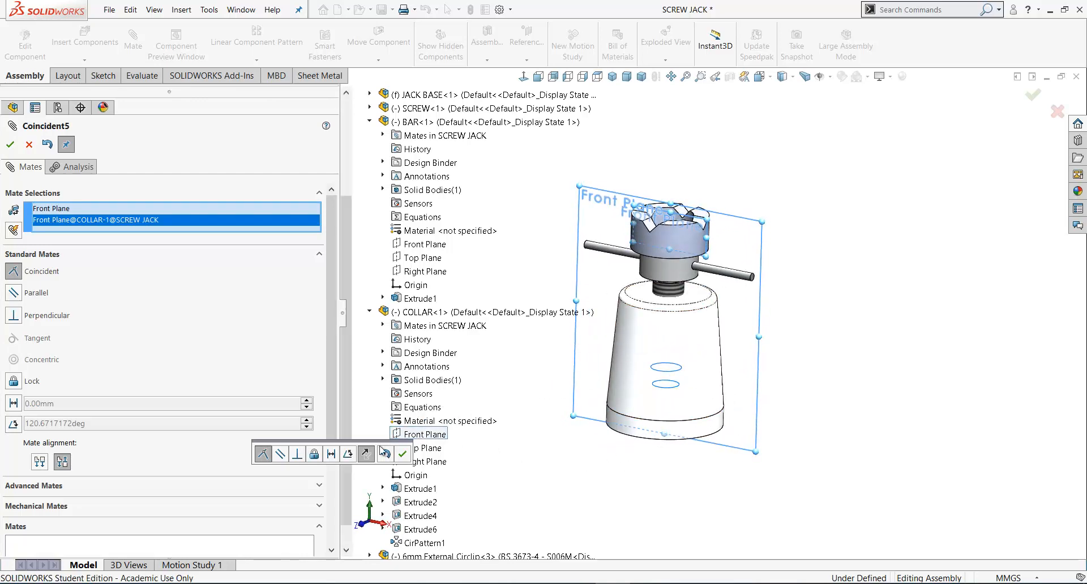
click(279, 453)
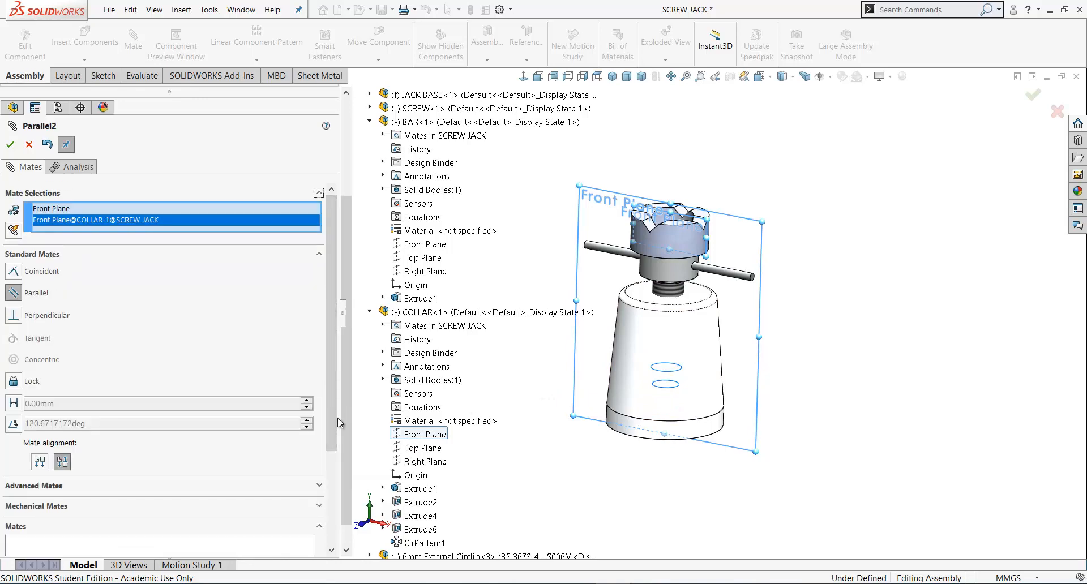
drag(334, 418, 332, 561)
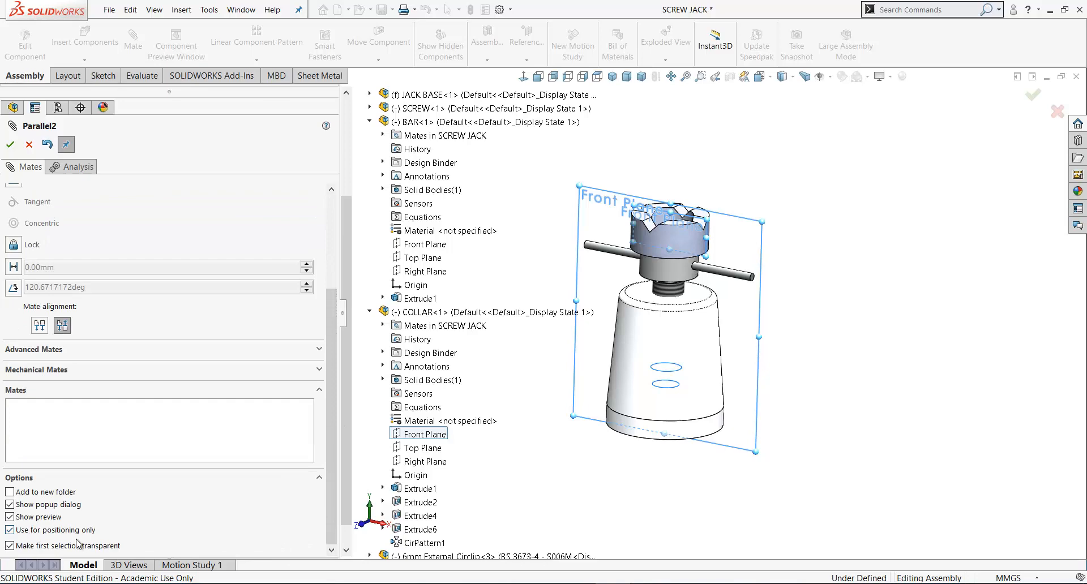
click(10, 145)
click(10, 145)
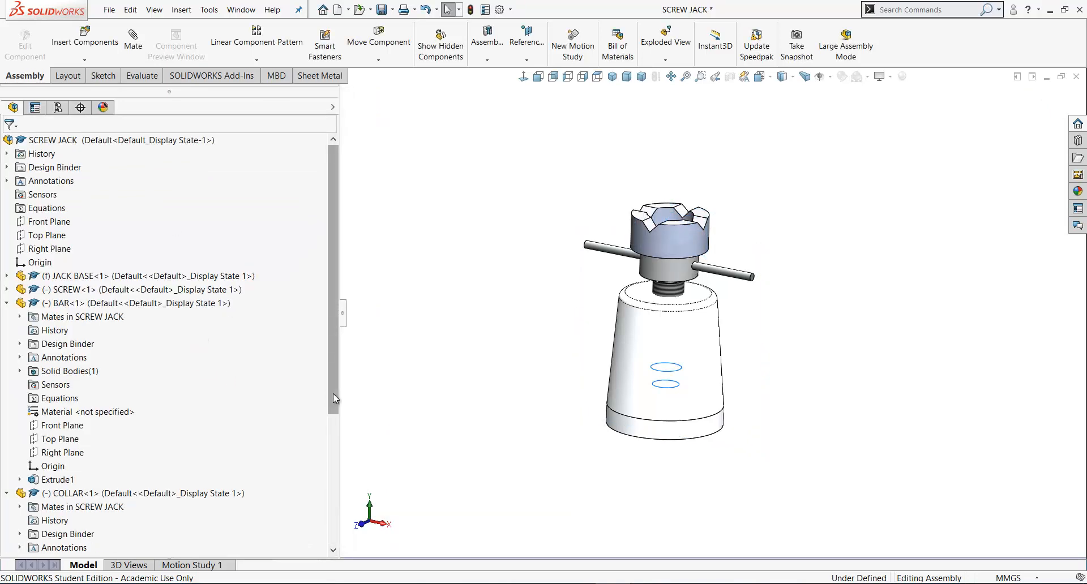
Collapse the feature tree, list the assembly's mates, and inspect the component alignment in front and isometric views.
right_click(57, 142)
click(106, 451)
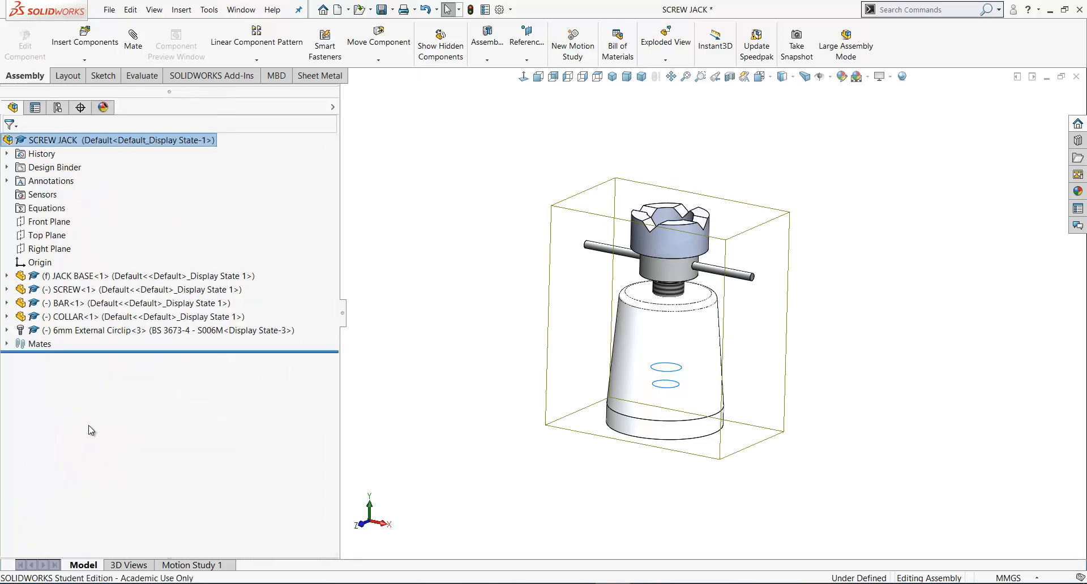
click(6, 344)
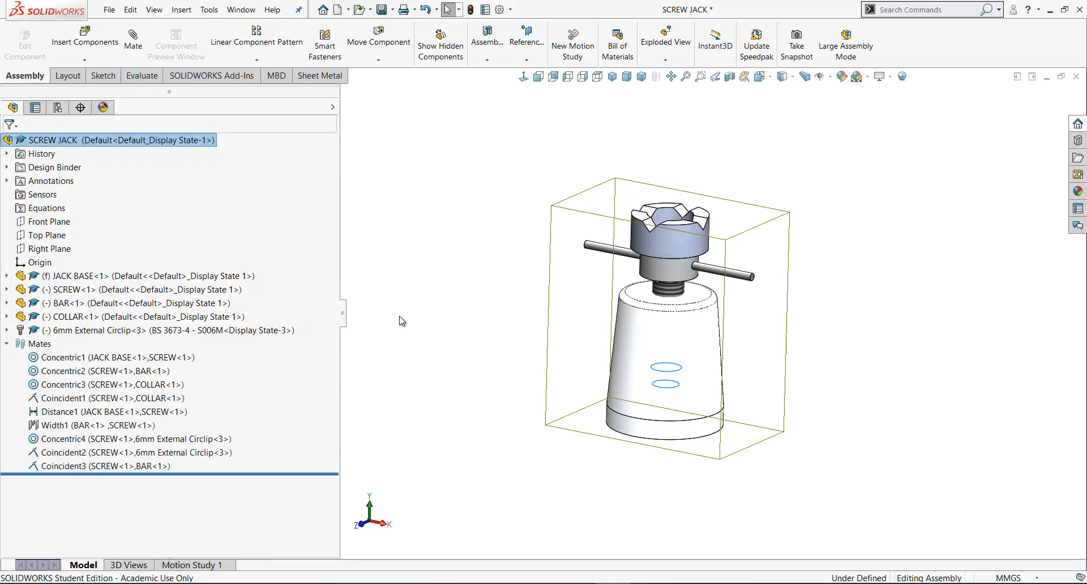
click(539, 76)
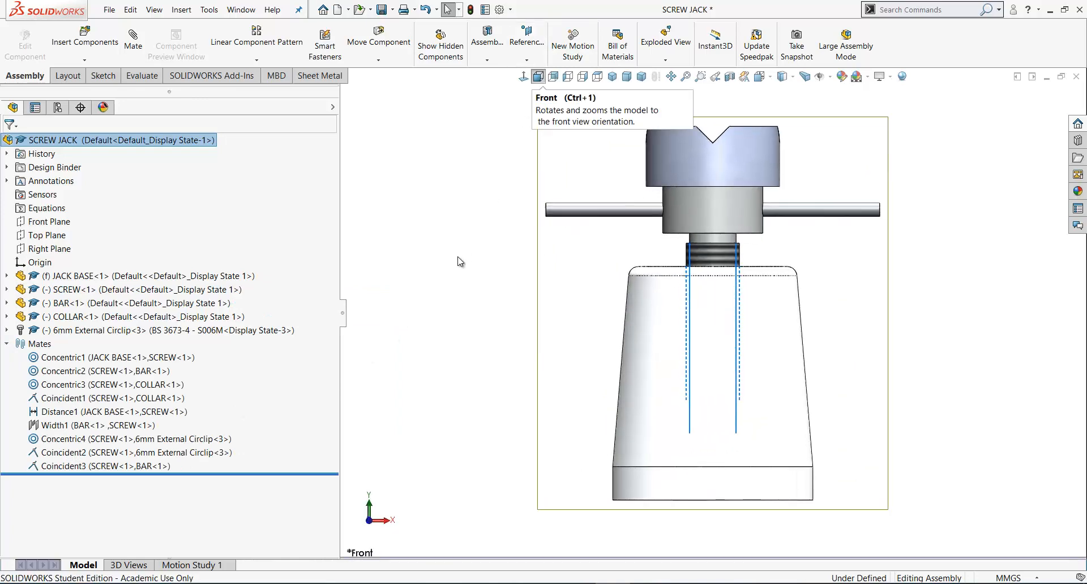
key(ctrl+7)
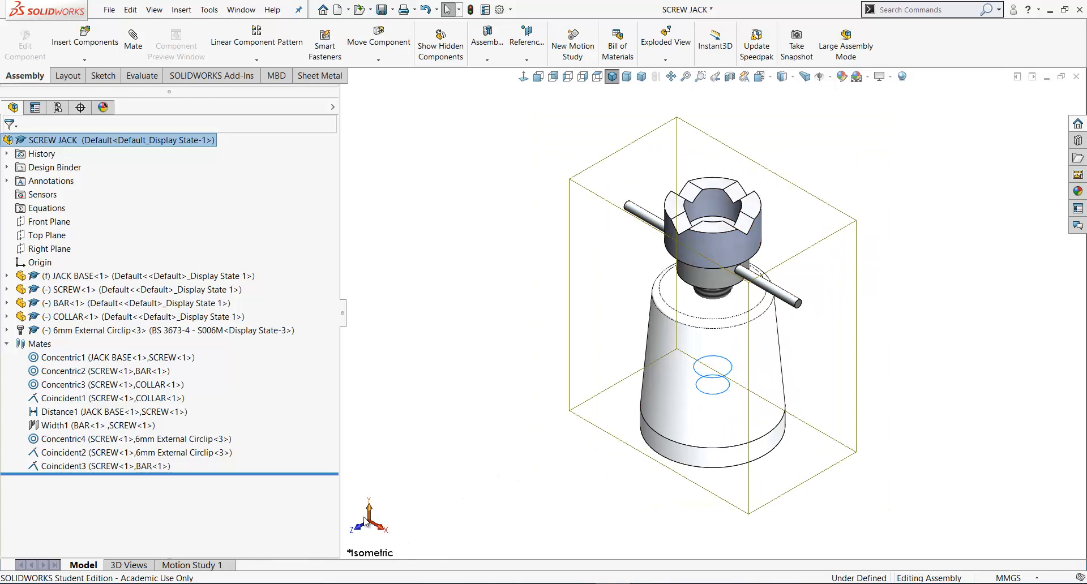
scroll(538, 415, up, 2)
scroll(858, 318, down, 1)
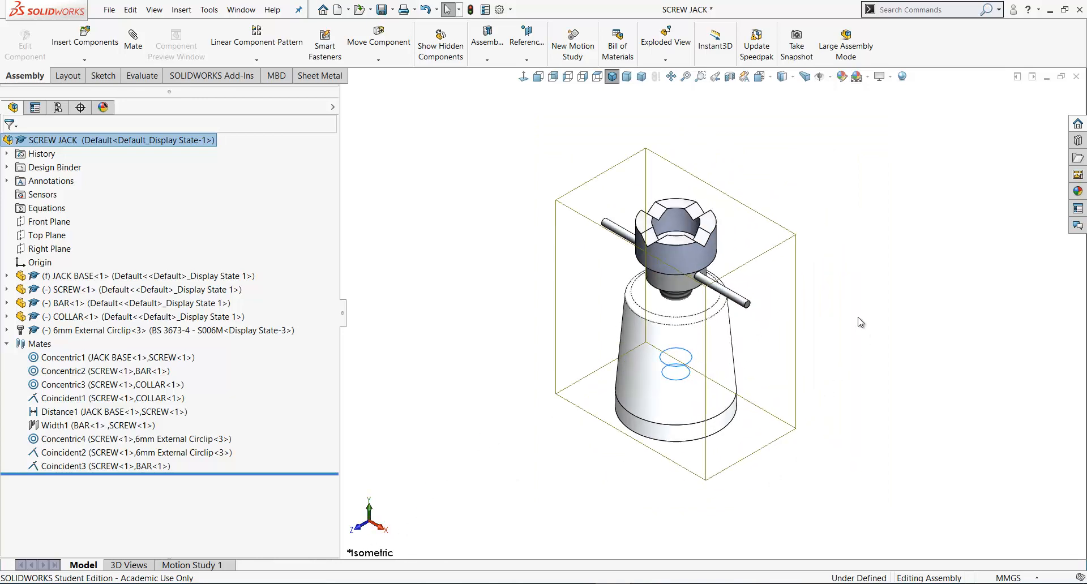
click(521, 272)
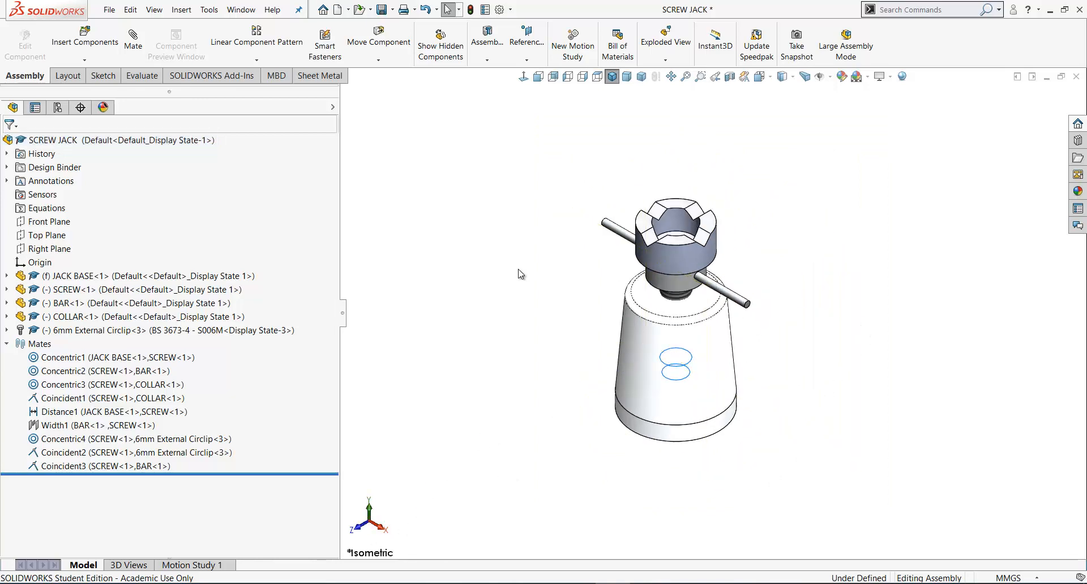
Add a configuration named Exploded to the SCREW JACK assembly.
click(57, 108)
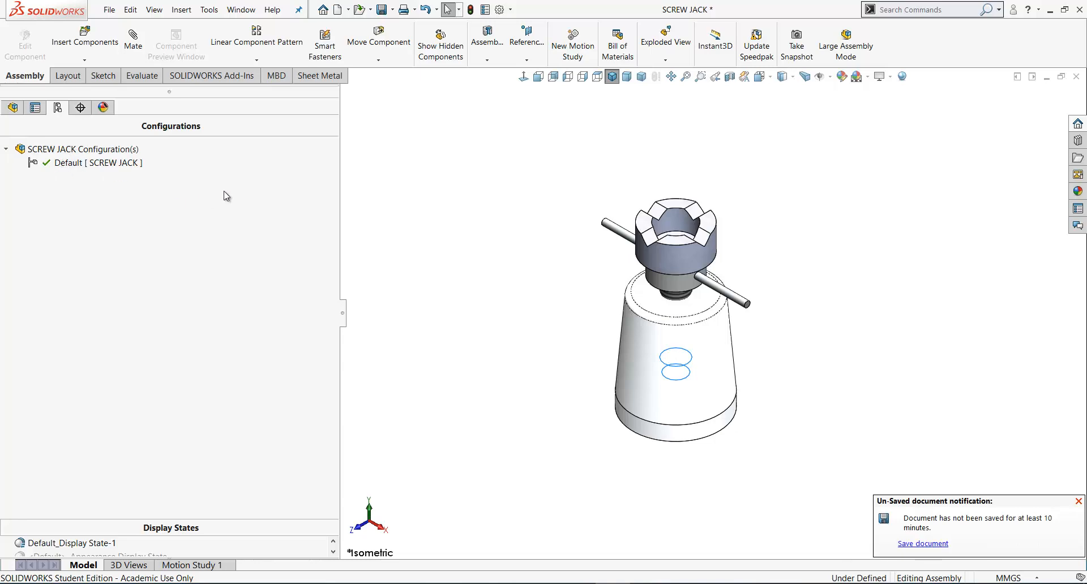
right_click(80, 150)
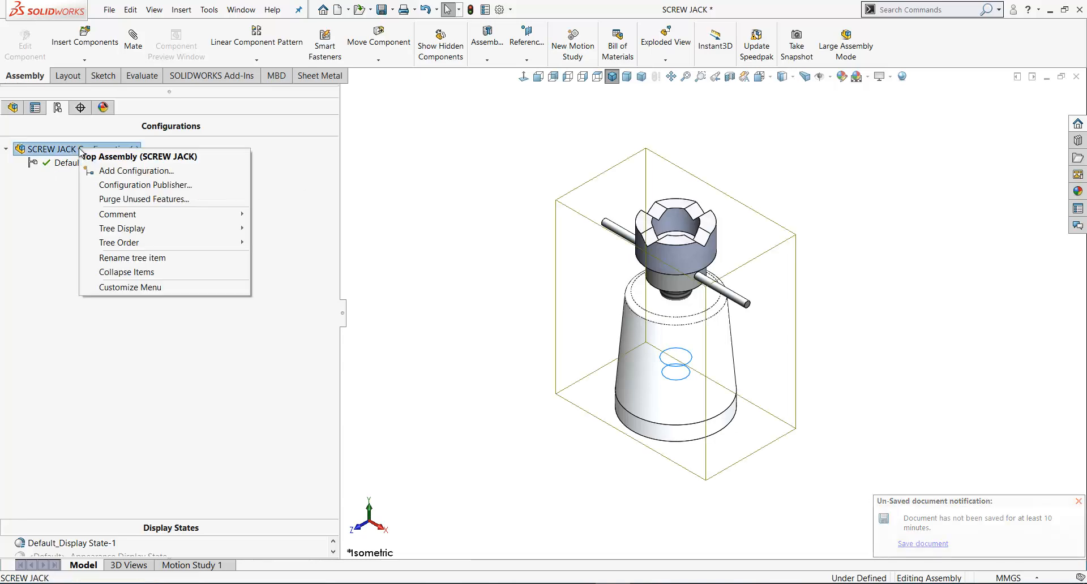
click(114, 171)
text(Exploded)
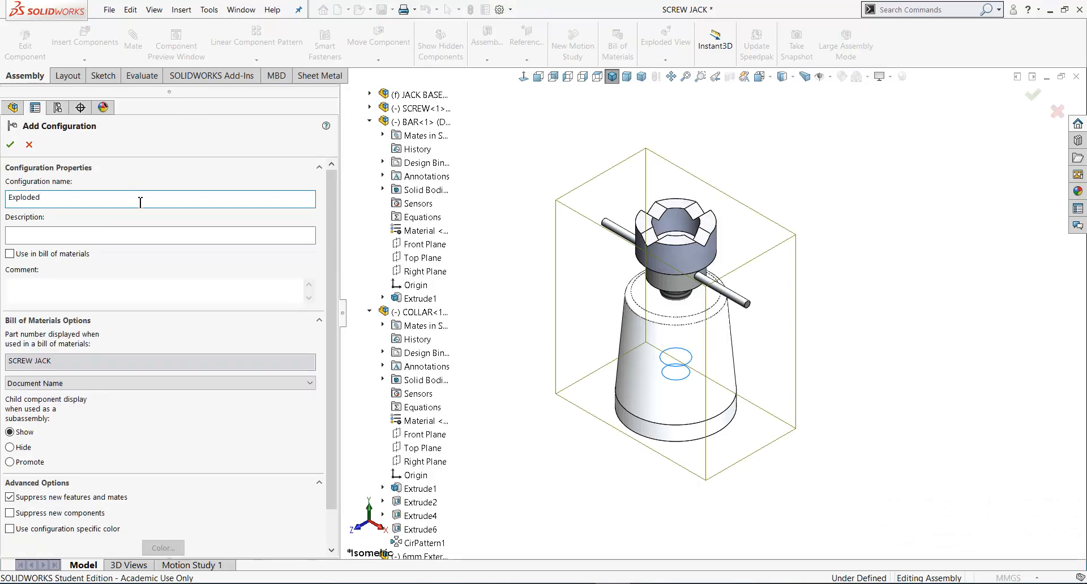
click(11, 145)
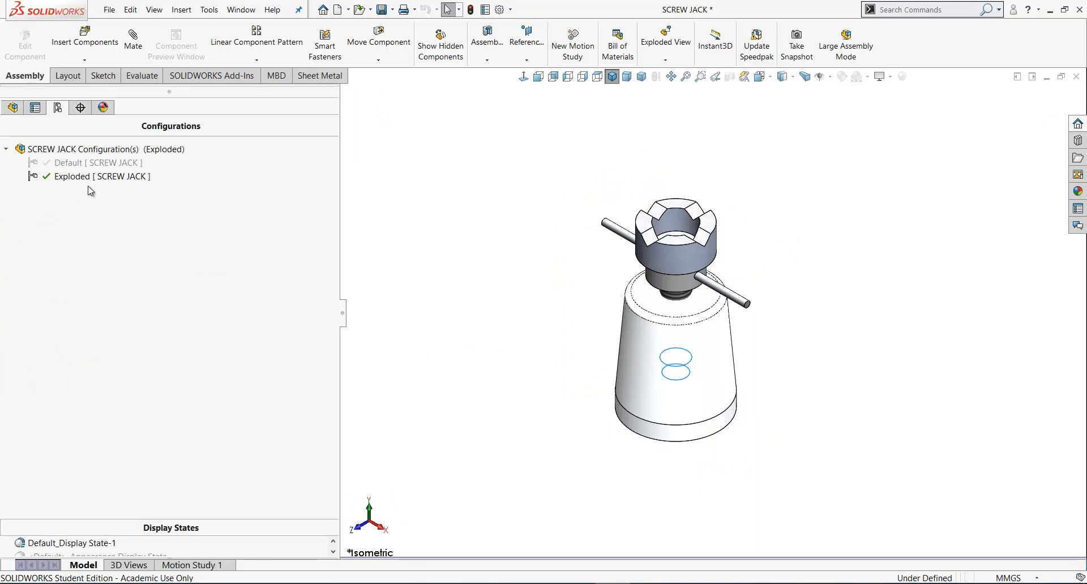
Start a new exploded view in the Exploded configuration and move the collar, screw, circlip and bar about 77 mm up along Y from the base.
click(12, 108)
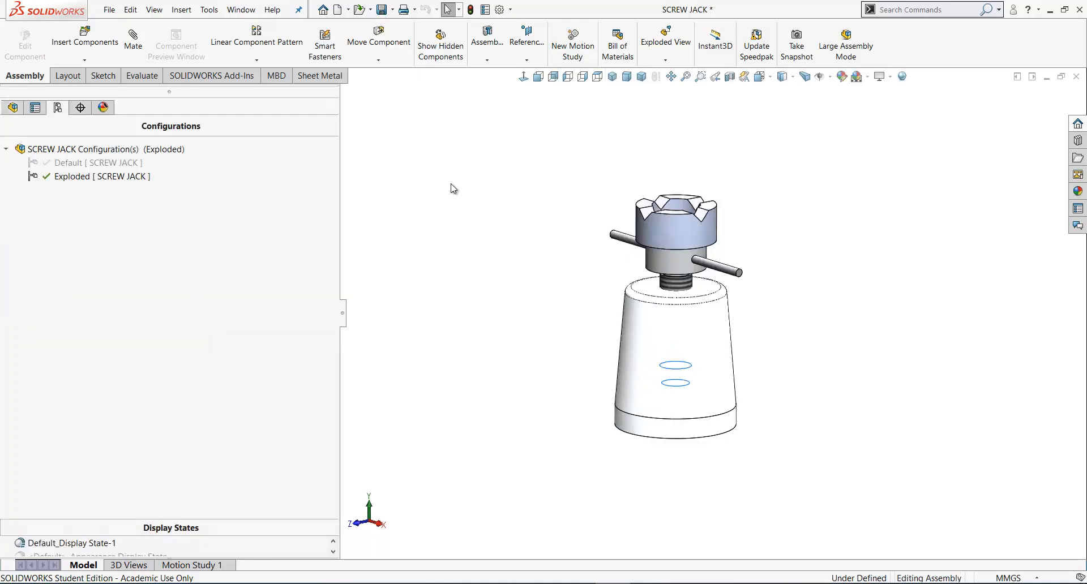
middle_drag(451, 191, 461, 212)
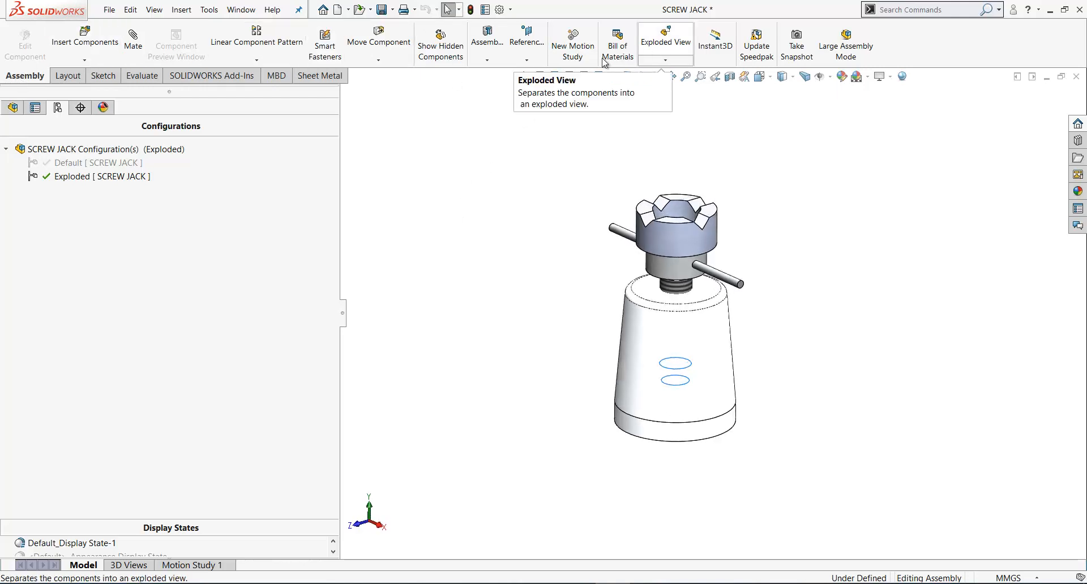
right_click(73, 181)
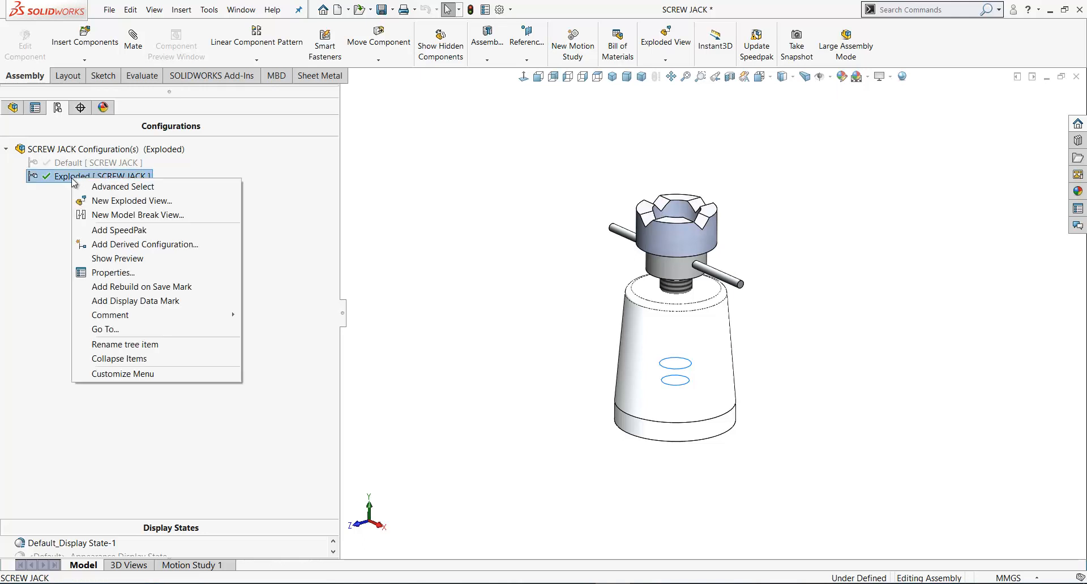
click(109, 205)
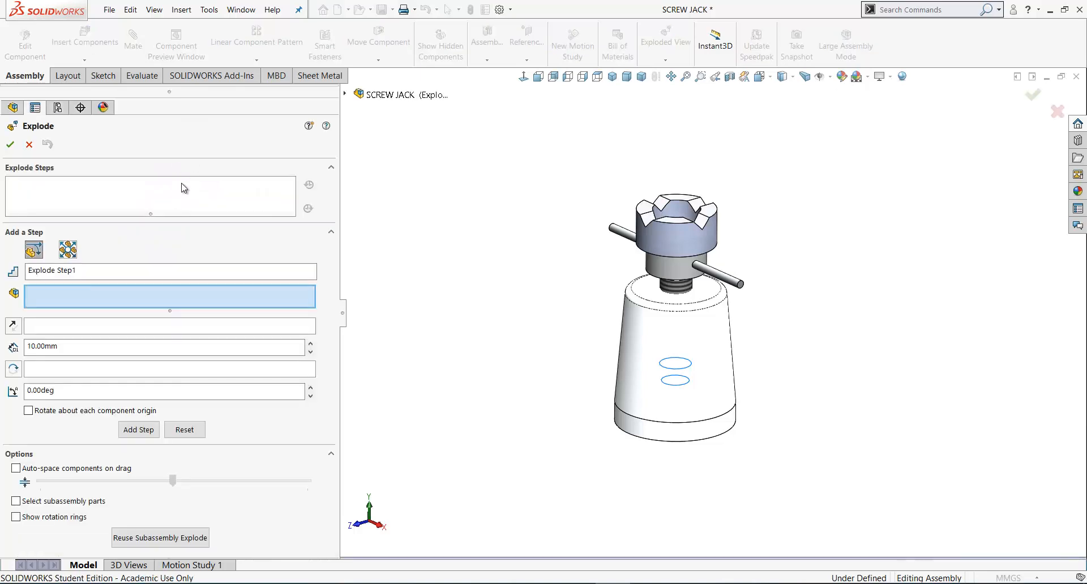
scroll(611, 256, up, 1)
scroll(784, 226, down, 1)
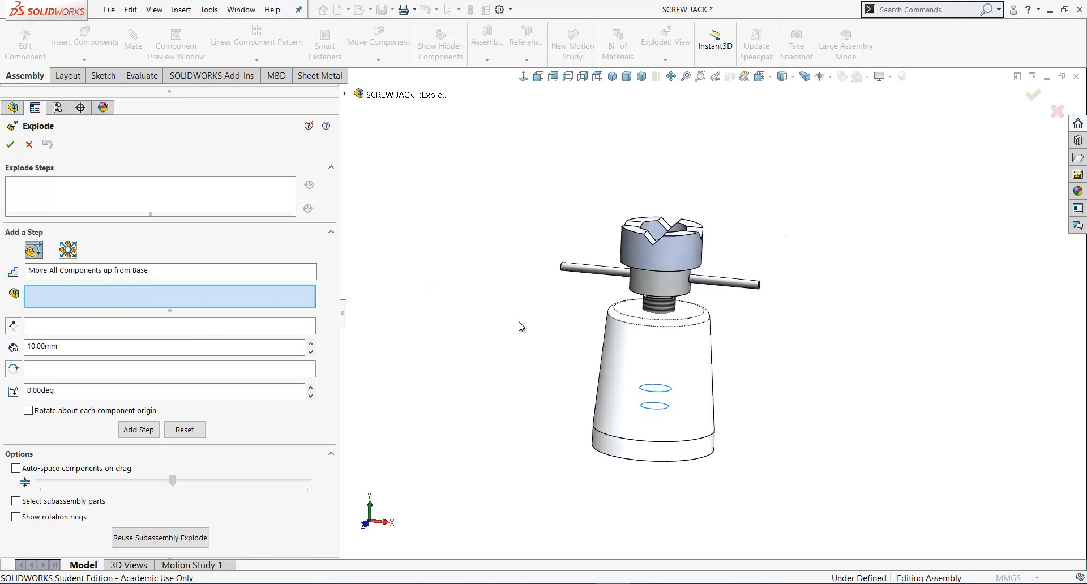
middle_drag(803, 340, 732, 315)
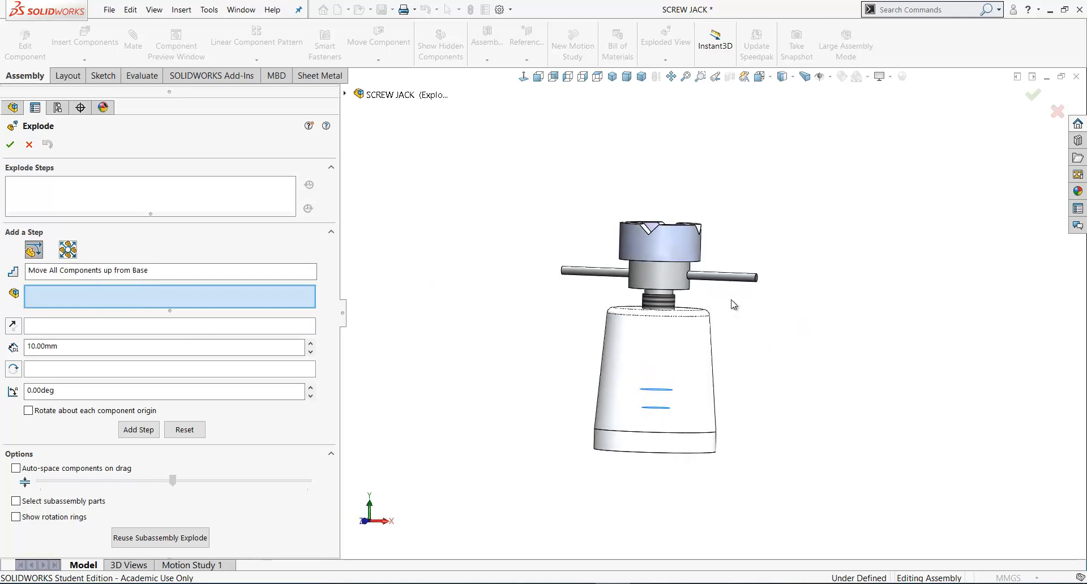
drag(730, 299, 574, 197)
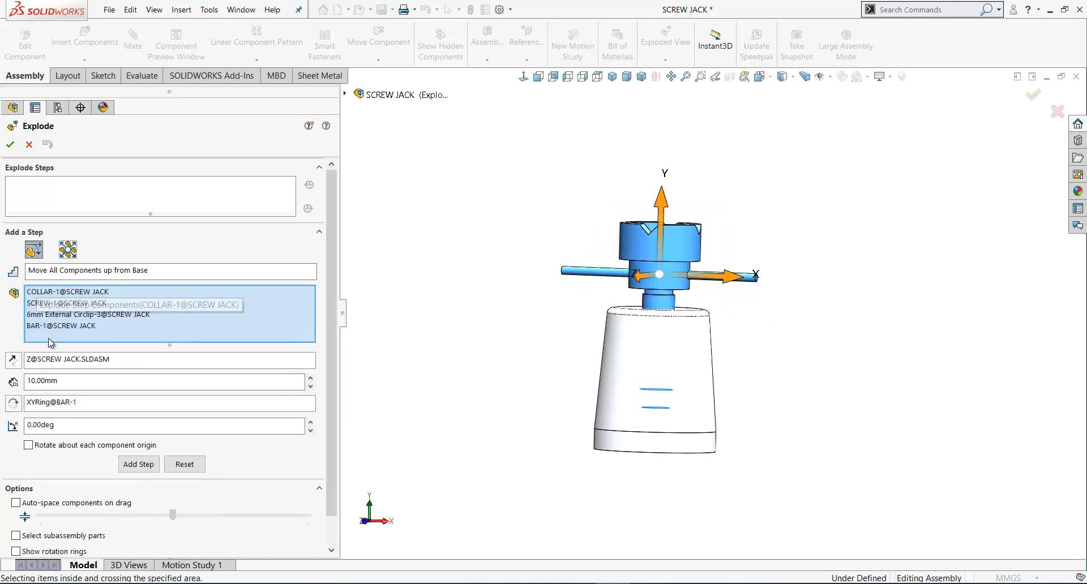
click(612, 76)
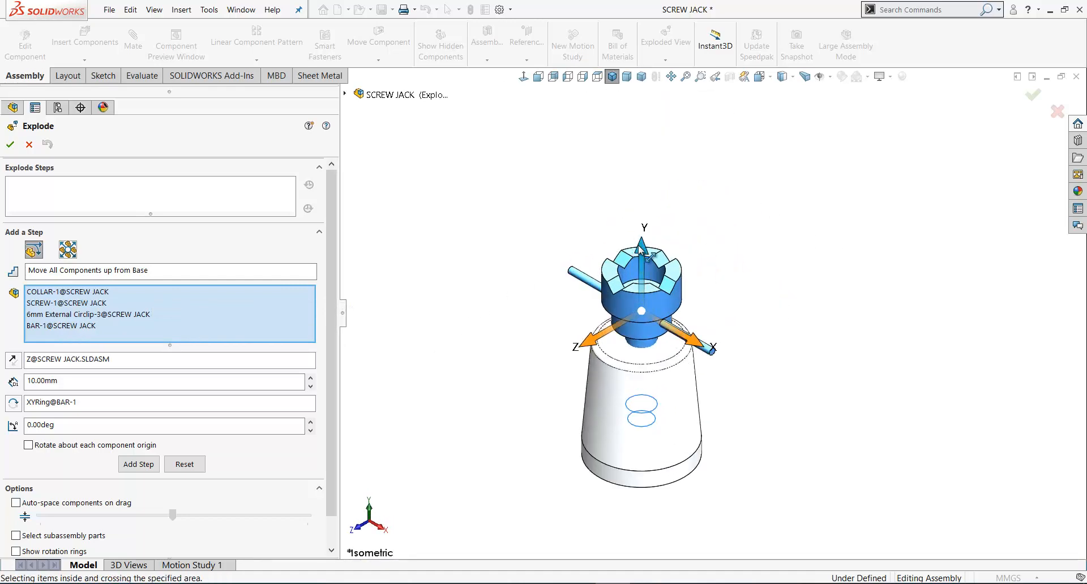
drag(642, 249, 633, 122)
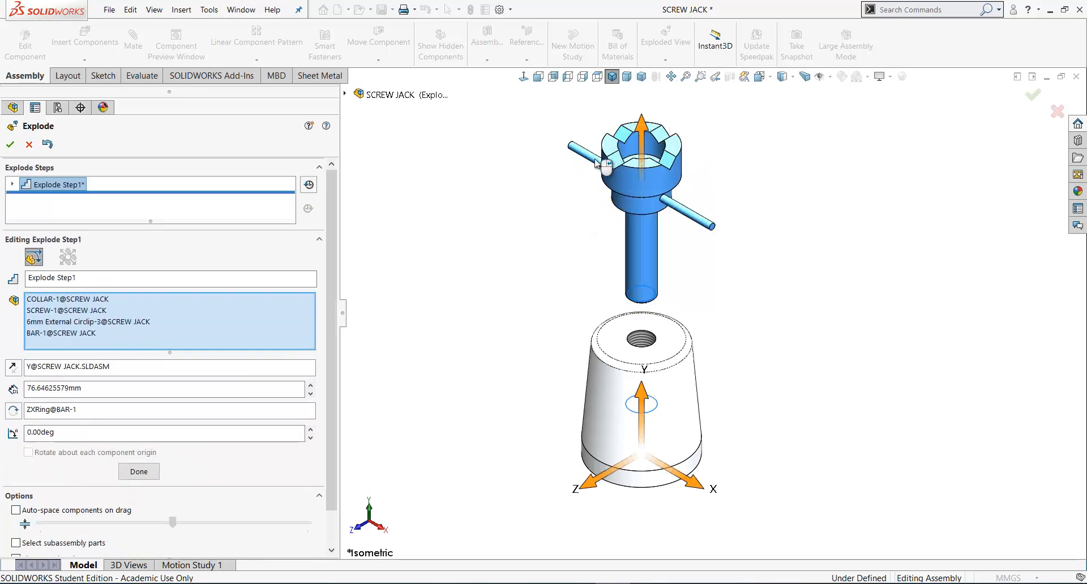
Name this first explode step "Move all components up from Base" and complete it.
click(37, 393)
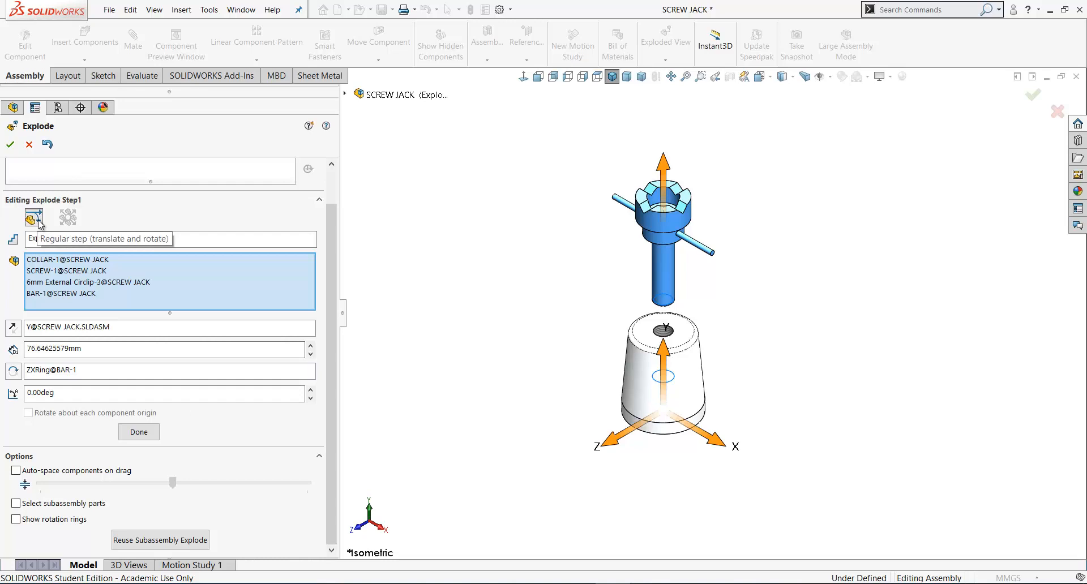
click(139, 432)
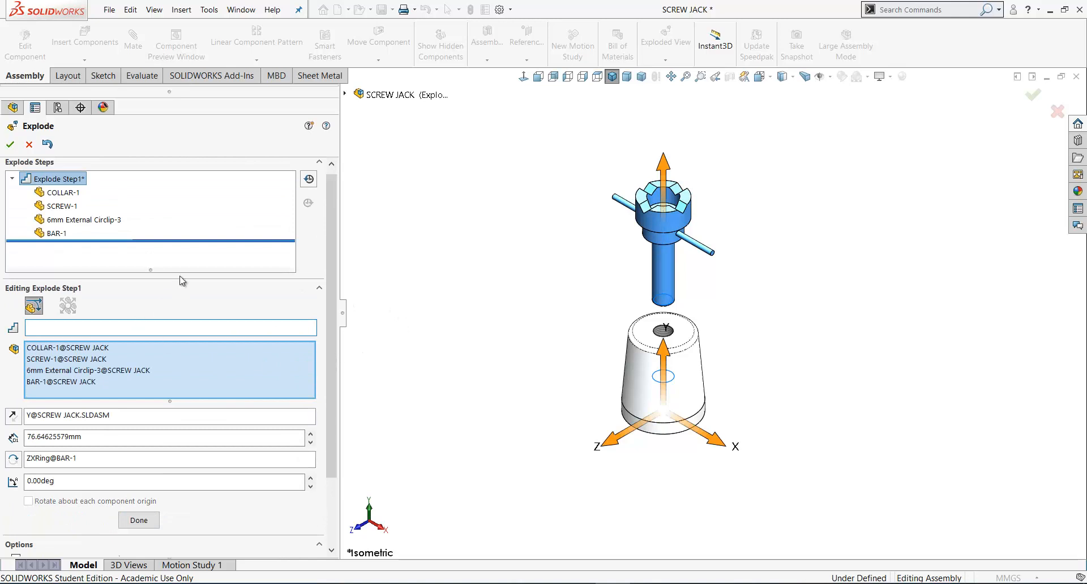
text(Move all components up from Base*)
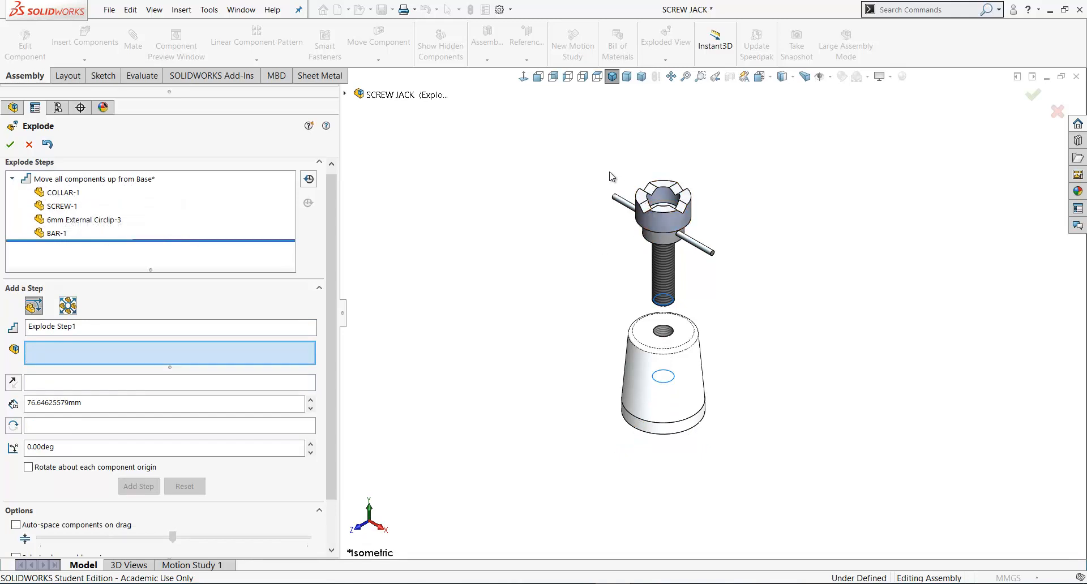
Add an explode step named "Move Bar" that pulls the bar about 90 mm out of the screw head along the negative X direction.
mouse_move(617, 193)
middle_down()
mouse_move(615, 218)
mouse_move(614, 138)
mouse_move(619, 207)
middle_up()
click(620, 205)
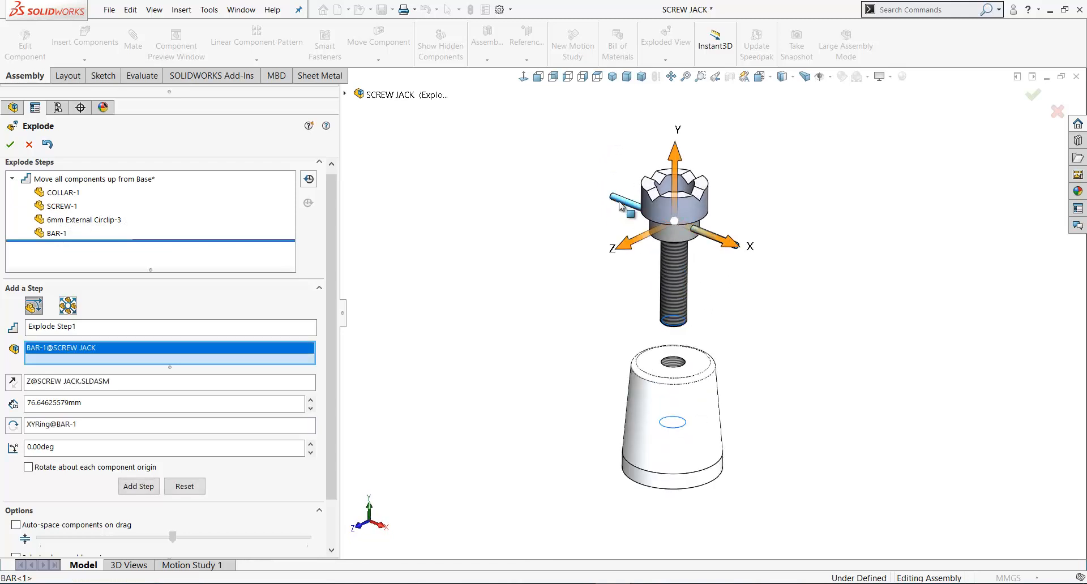
drag(732, 247, 612, 220)
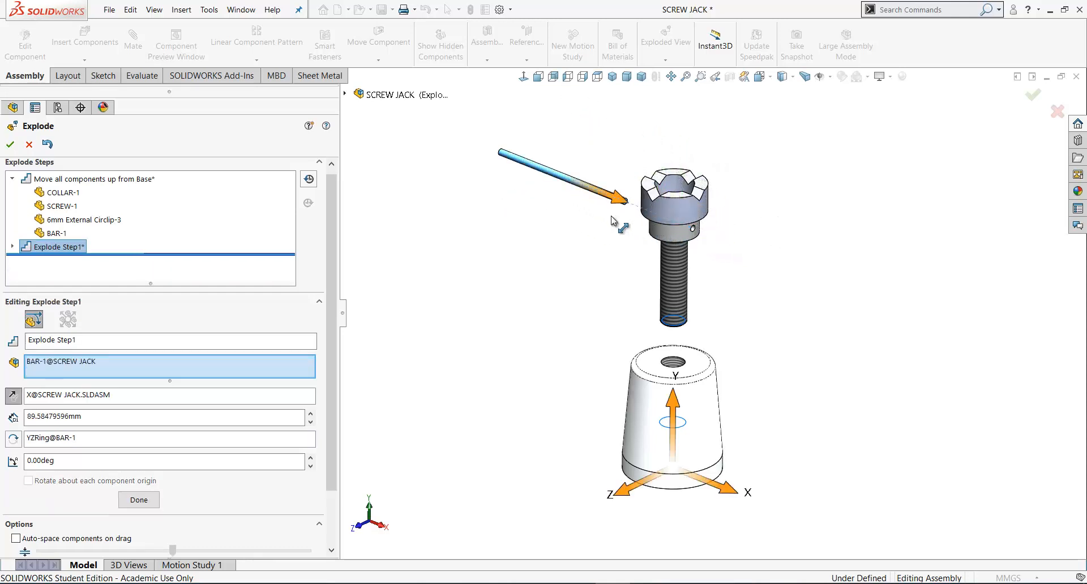
drag(77, 340, 23, 339)
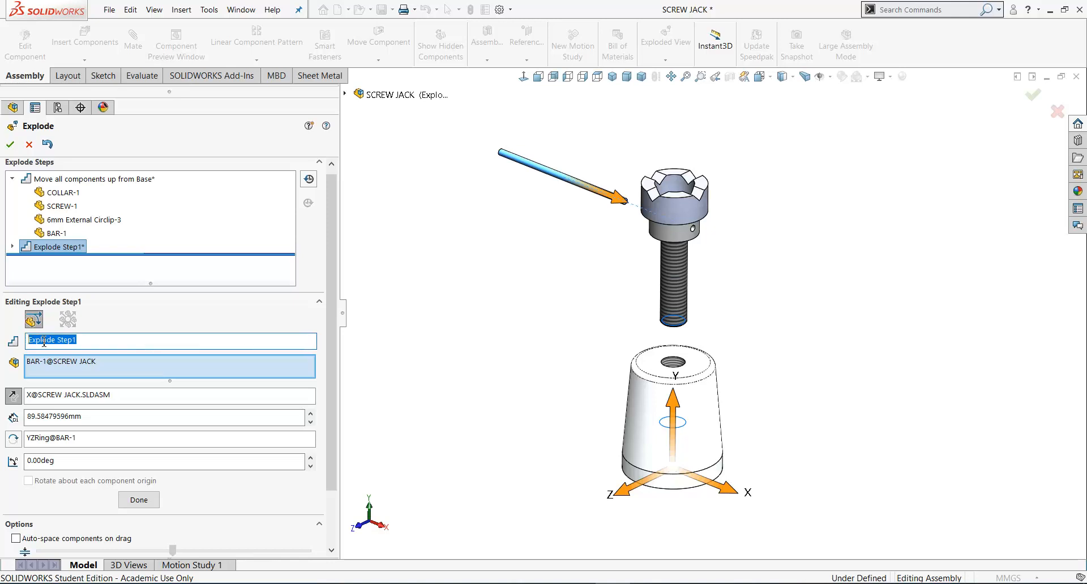
text(Move Bar)
click(139, 500)
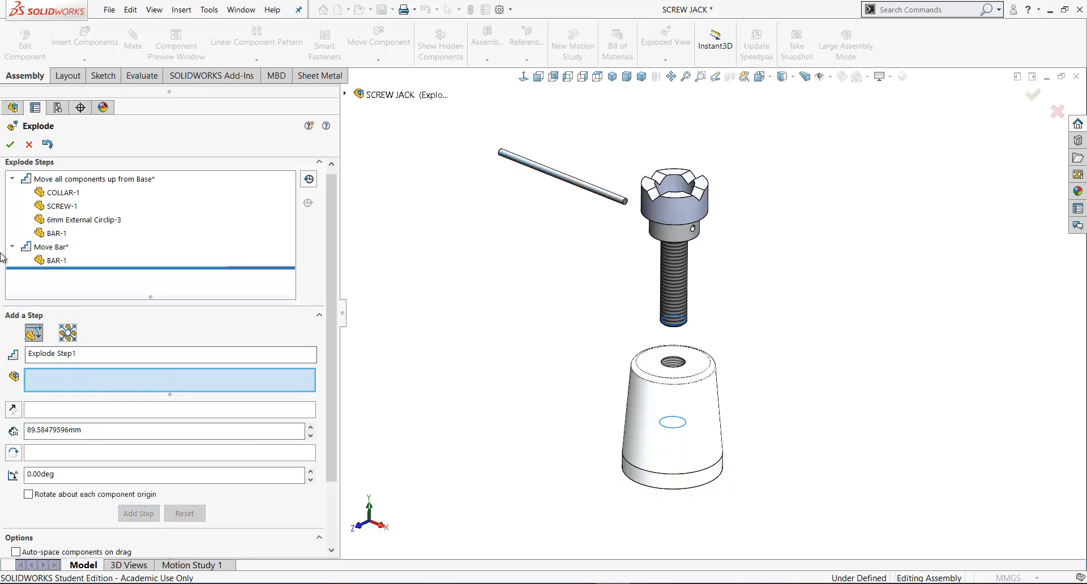
Add an explode step named "Move Collar and Clip" that raises the 6mm external circlip and the collar about 36 mm along Y.
scroll(679, 291, up, 5)
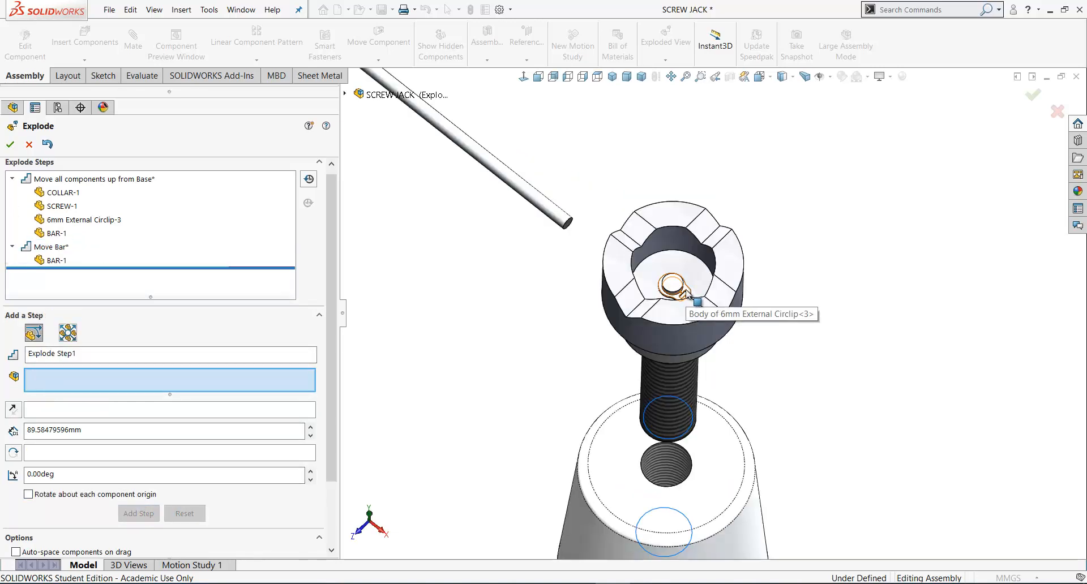
click(686, 290)
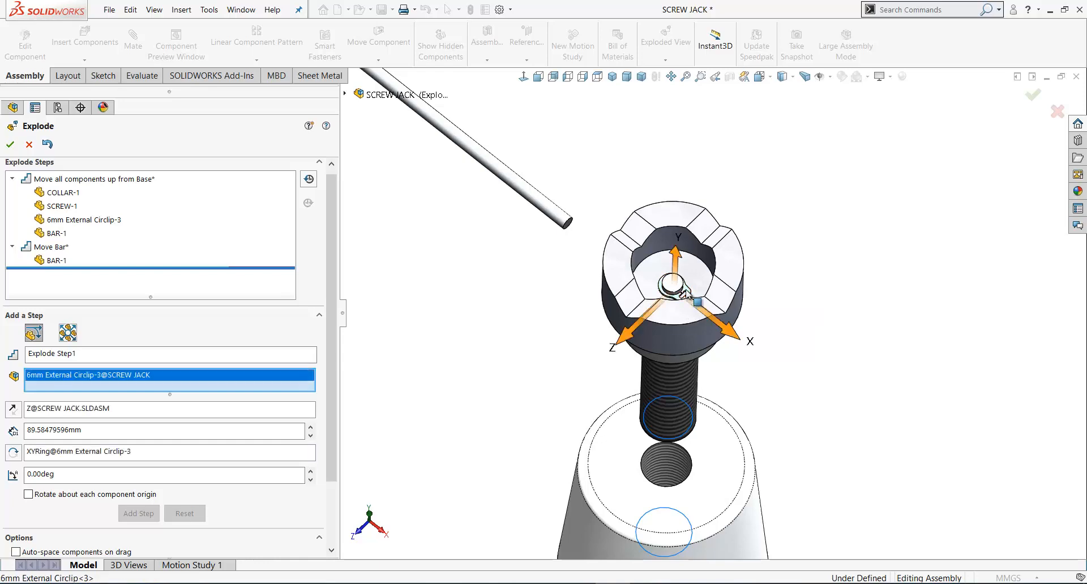
click(732, 276)
middle_drag(499, 322, 487, 243)
scroll(475, 286, up, 2)
click(643, 81)
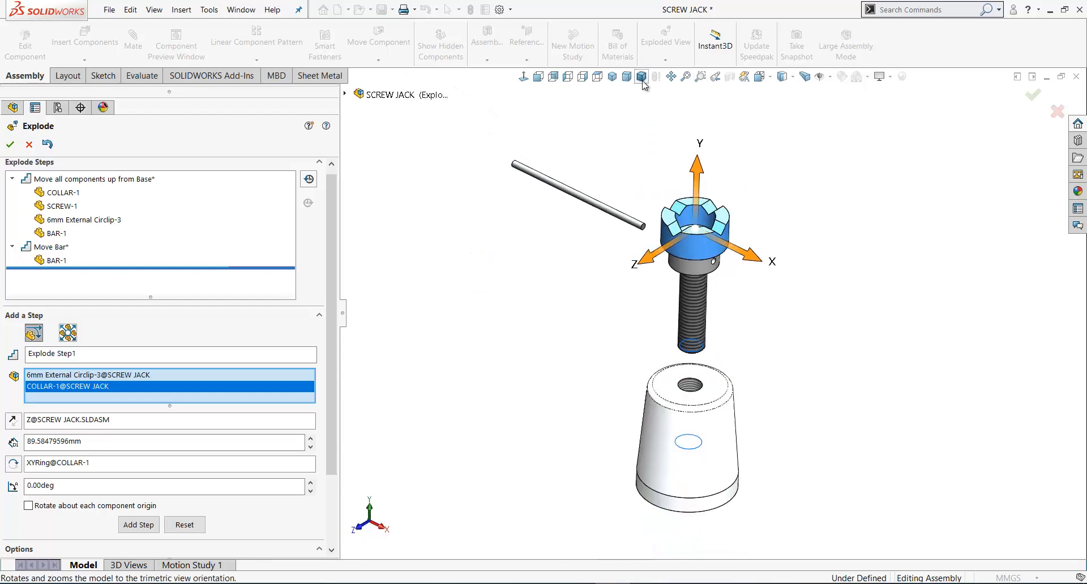
click(611, 76)
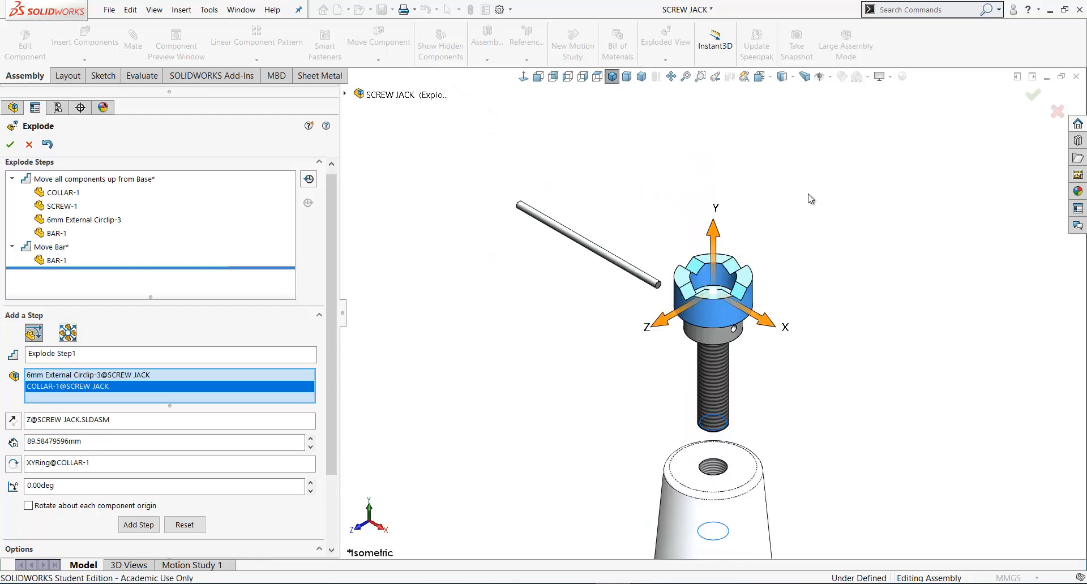
drag(715, 234, 715, 170)
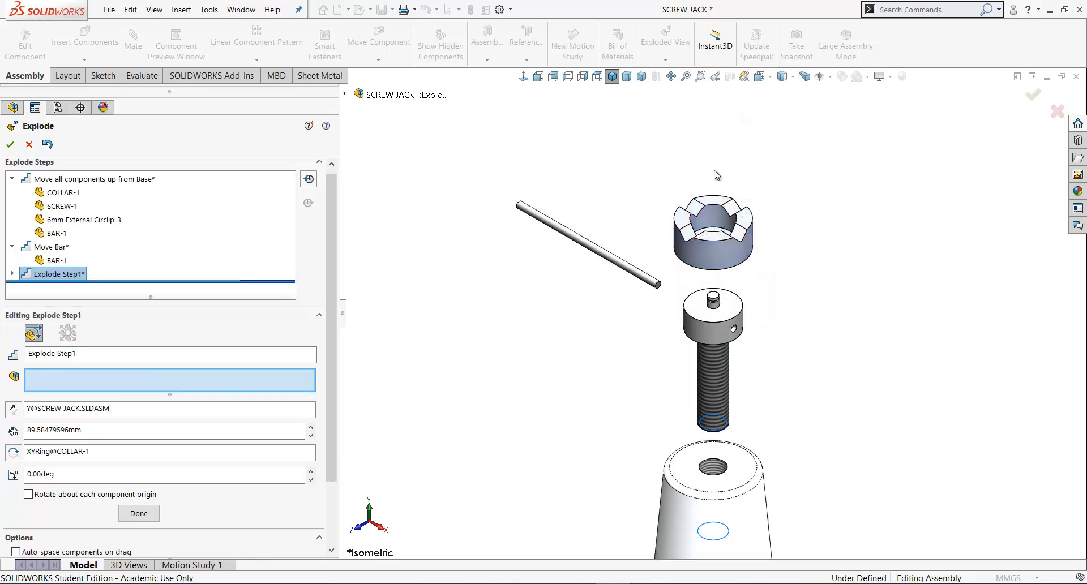
text(Move Co)
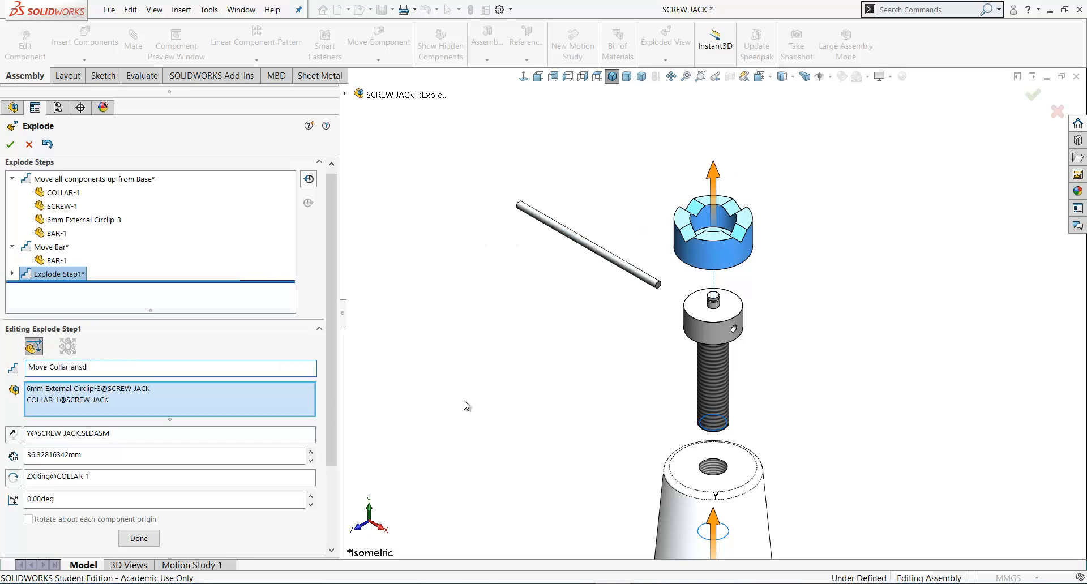
text(llar and Clip)
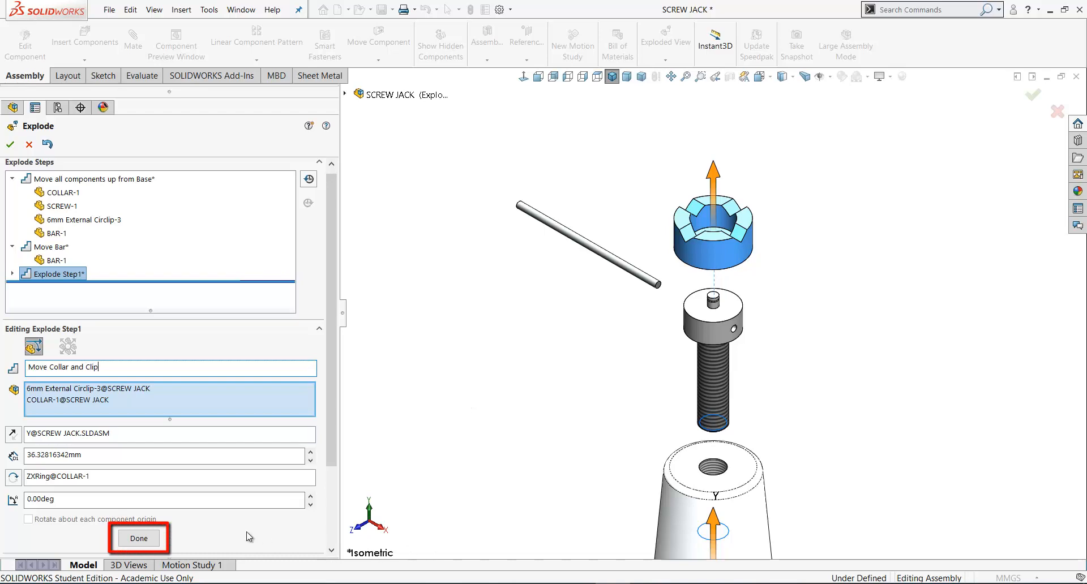
click(137, 538)
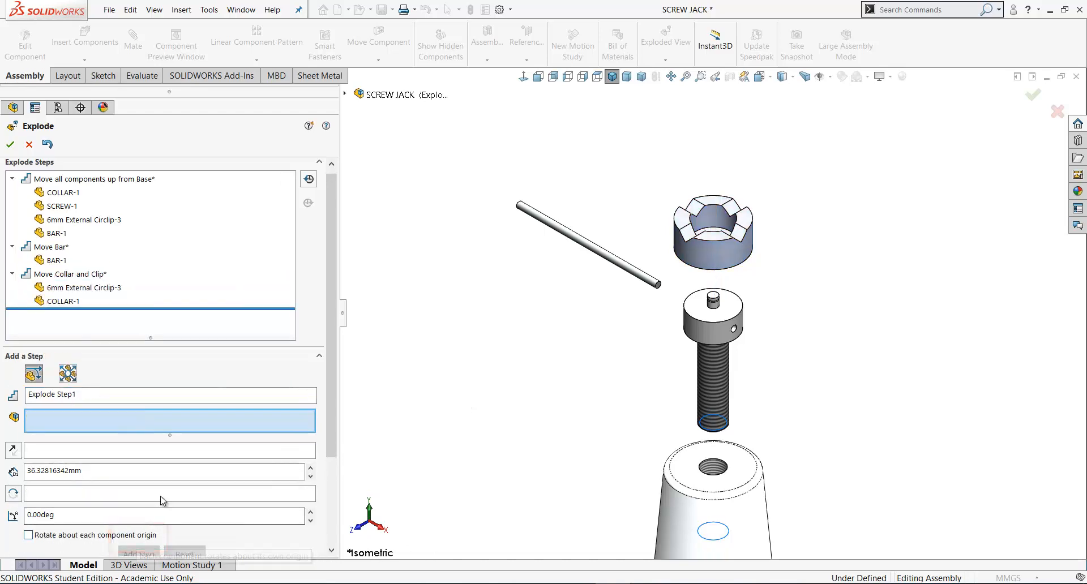
Add an explode step named "Move Circlip" that raises the circlip about 46 mm along Y above the collar, and finish the exploded view.
drag(84, 394, 25, 397)
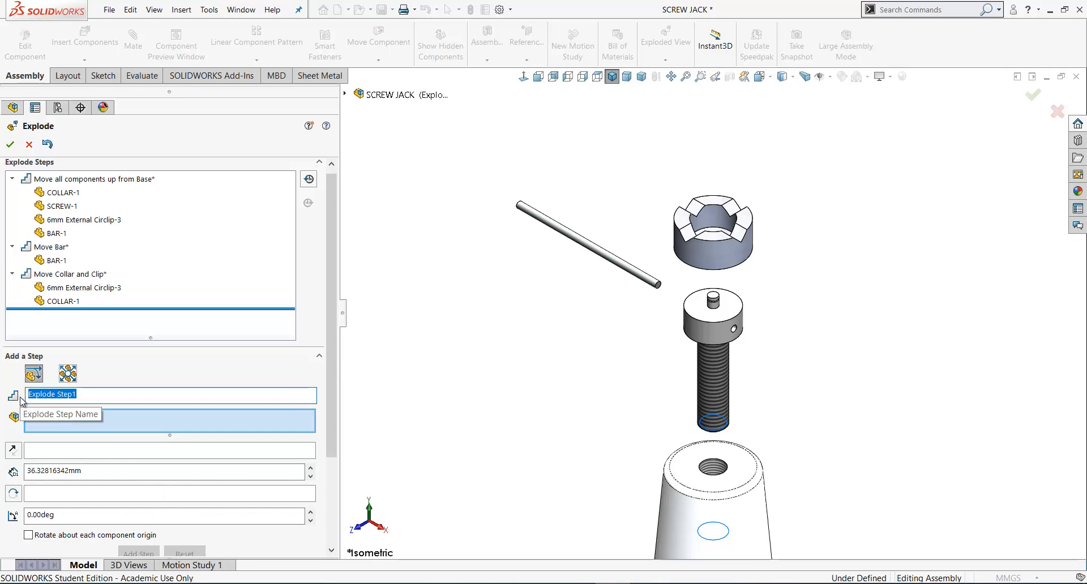
text(MOve)
click(612, 78)
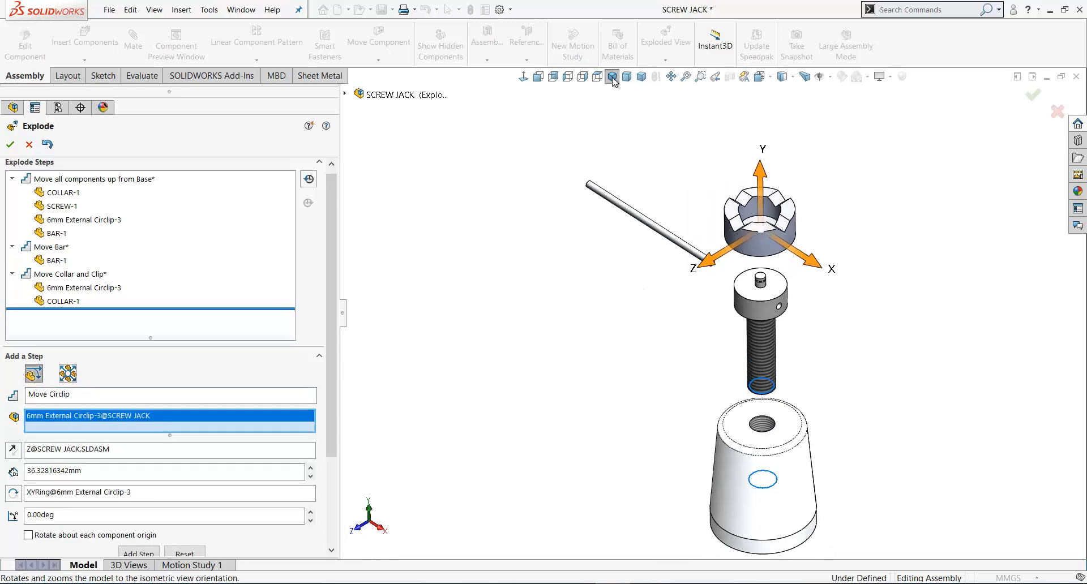
scroll(808, 199, up, 1)
scroll(836, 207, down, 1)
scroll(835, 212, up, 1)
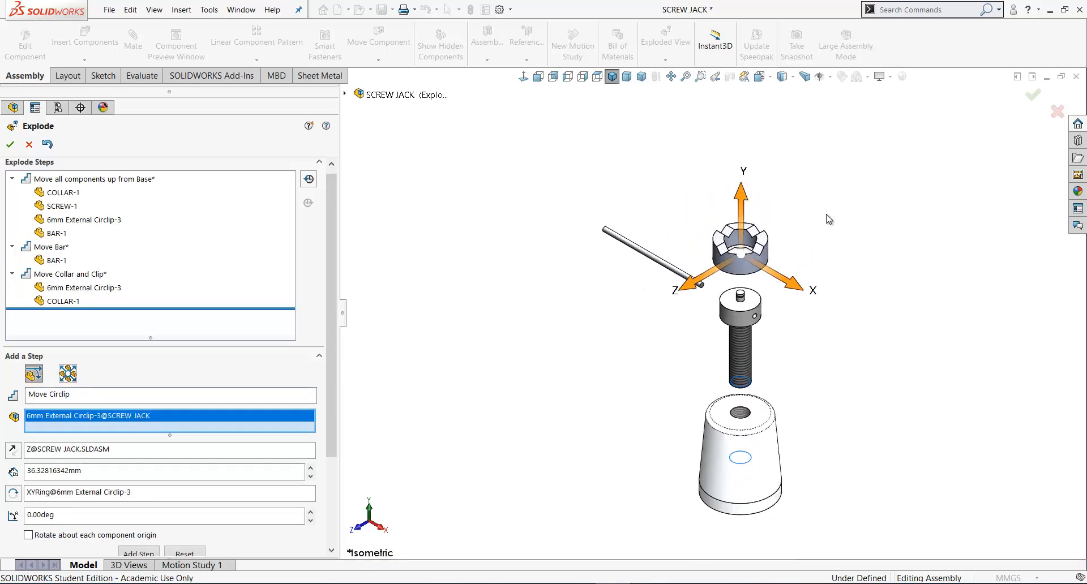
scroll(828, 219, down, 1)
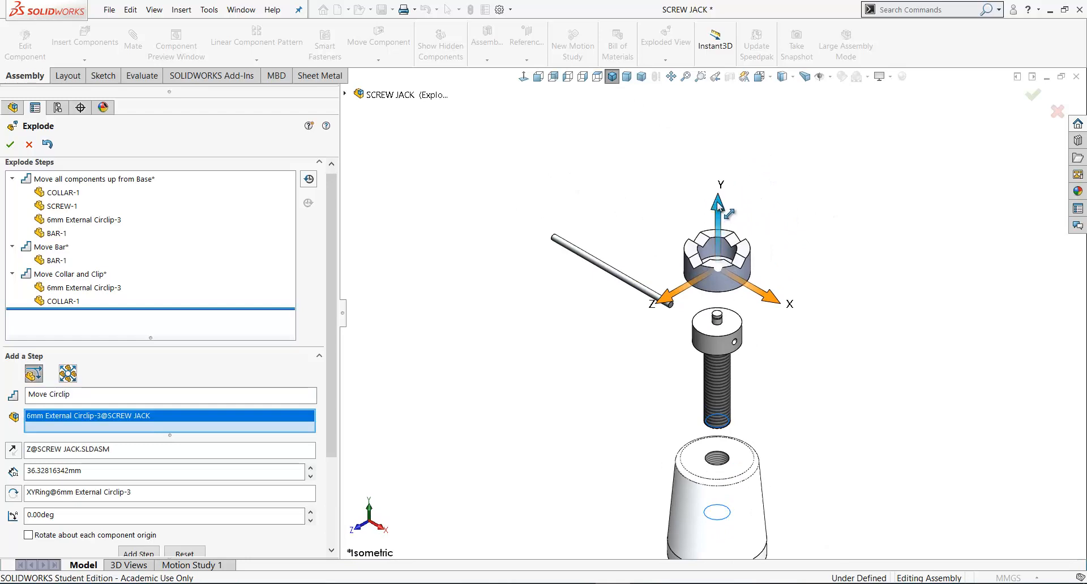
drag(717, 206, 715, 138)
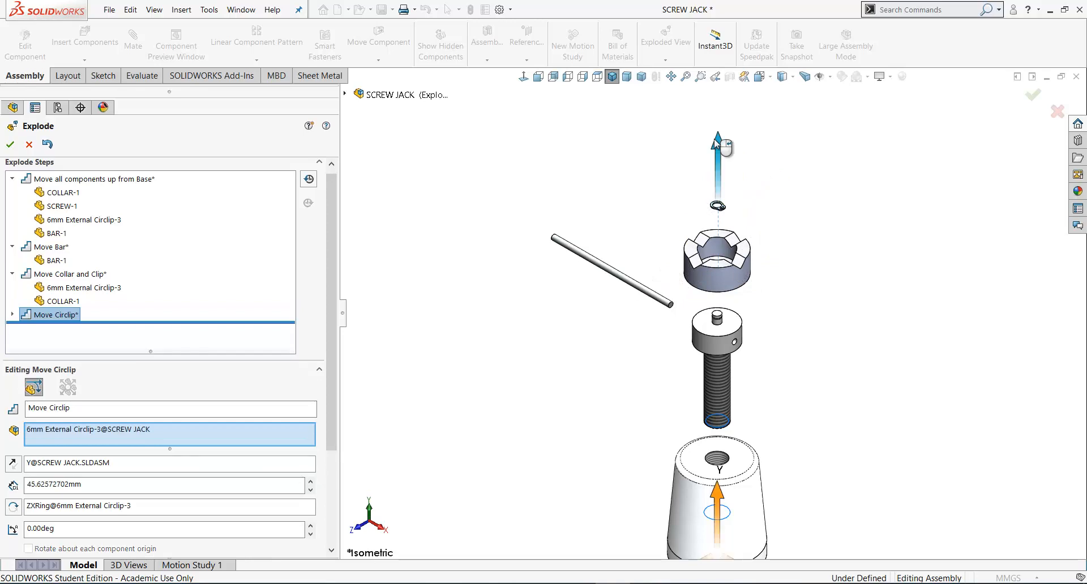
scroll(330, 432, down, 3)
click(139, 435)
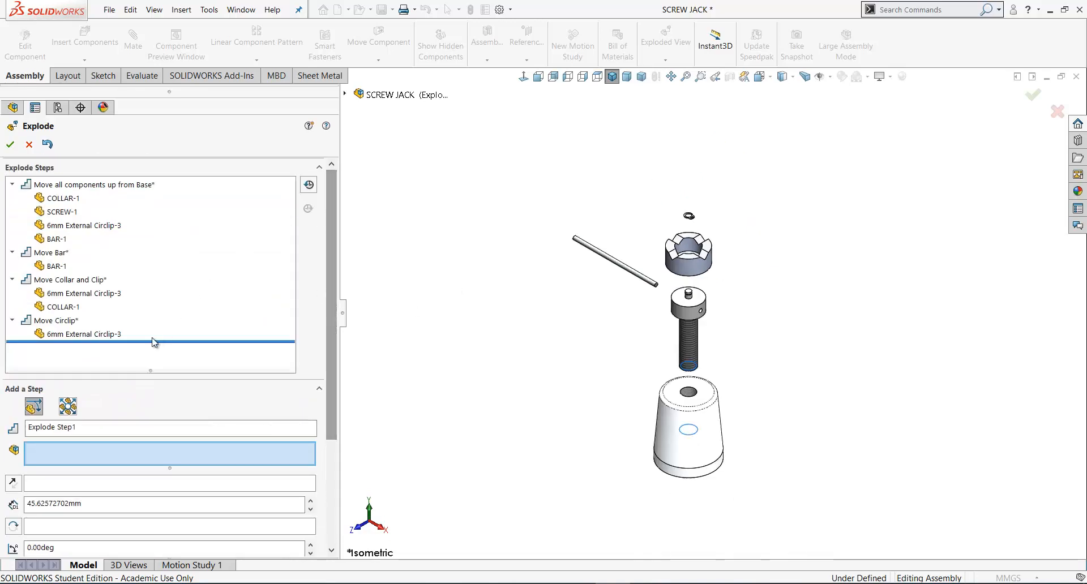
click(10, 145)
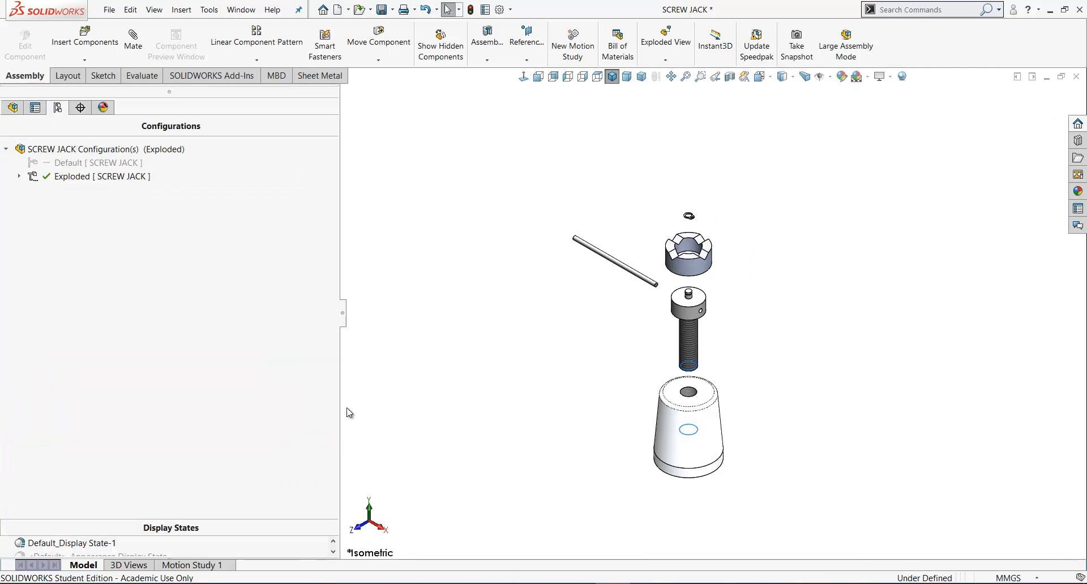
Expand the Exploded configuration and its exploded view to examine the list of explode steps.
scroll(696, 417, down, 2)
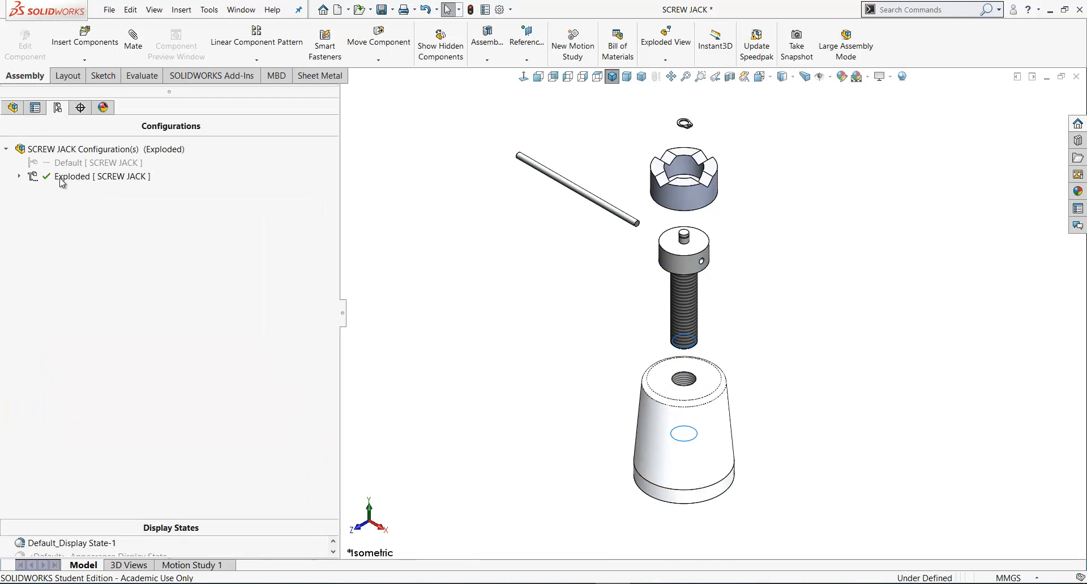
click(19, 177)
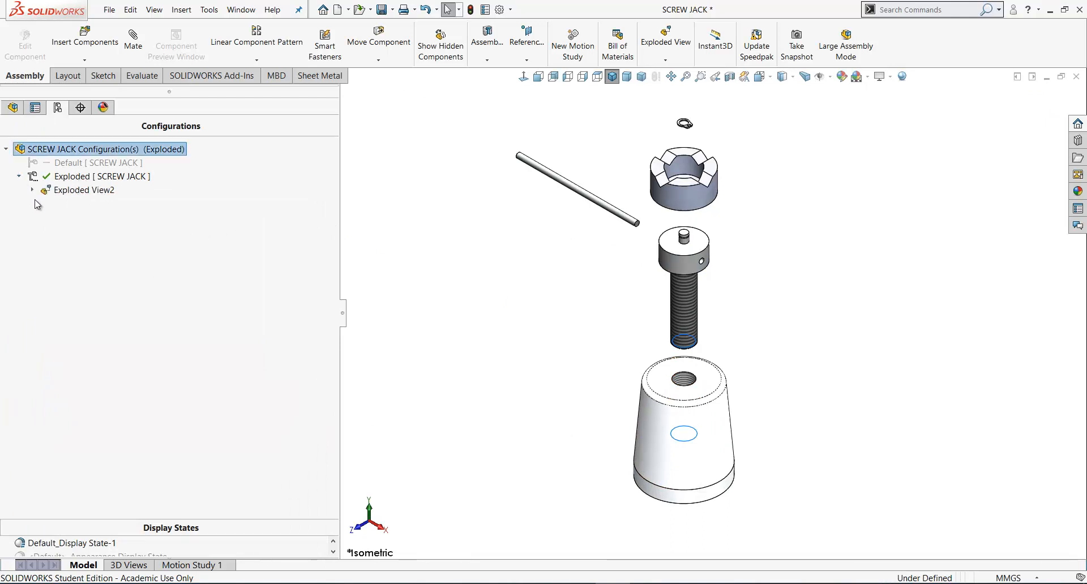
click(33, 190)
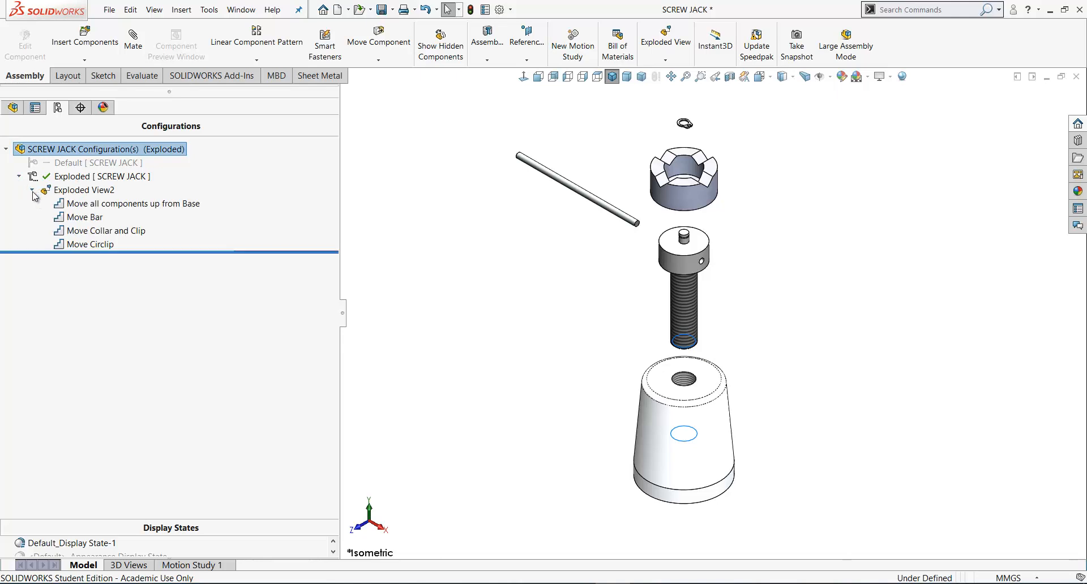
click(79, 193)
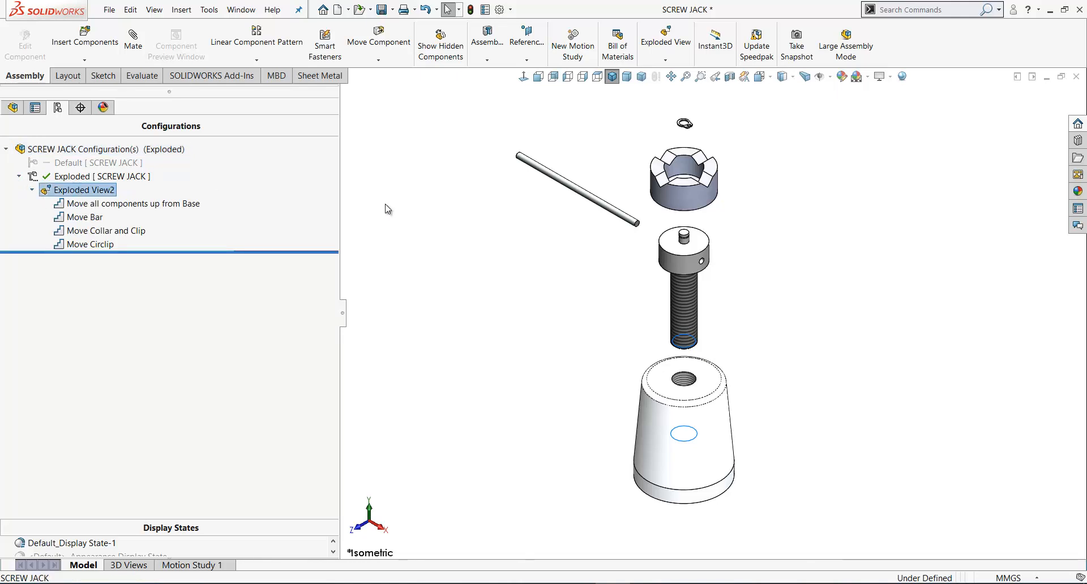
Slightly lower the components above the base by adjusting the distance of the "Move all components up from Base" explode step.
click(107, 208)
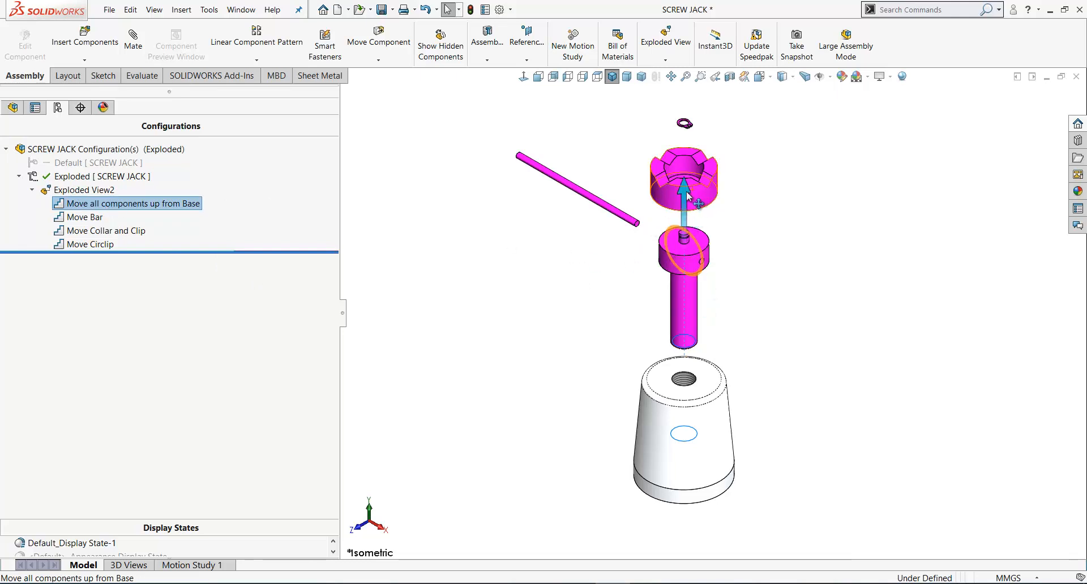
drag(689, 195, 692, 192)
click(577, 186)
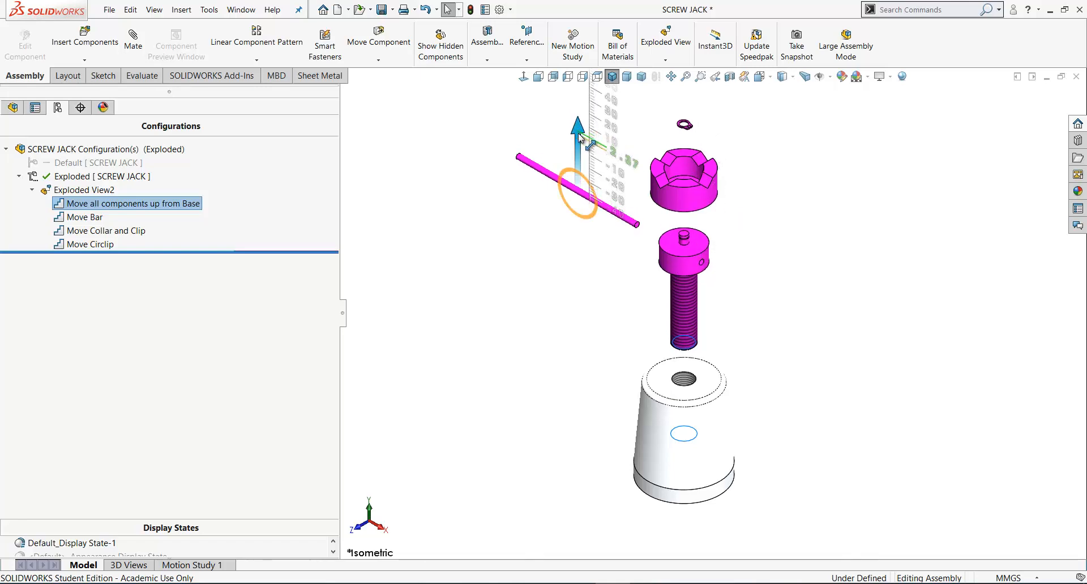
drag(579, 133, 579, 136)
Roll the exploded view back to its first step, roll forward past "Move Bar", and slightly adjust the bar's explode distance.
drag(179, 252, 187, 211)
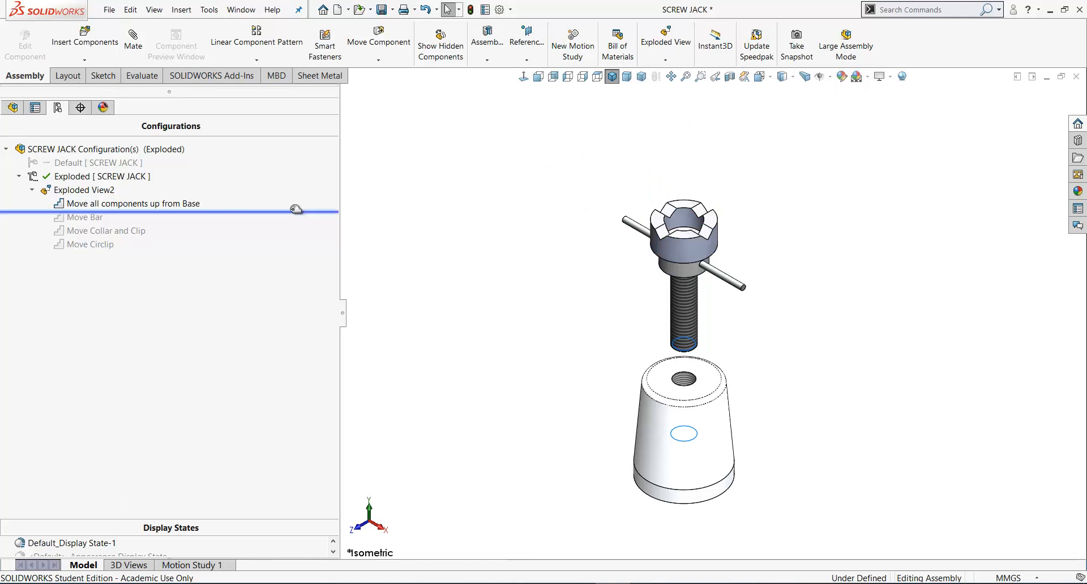
drag(296, 210, 293, 225)
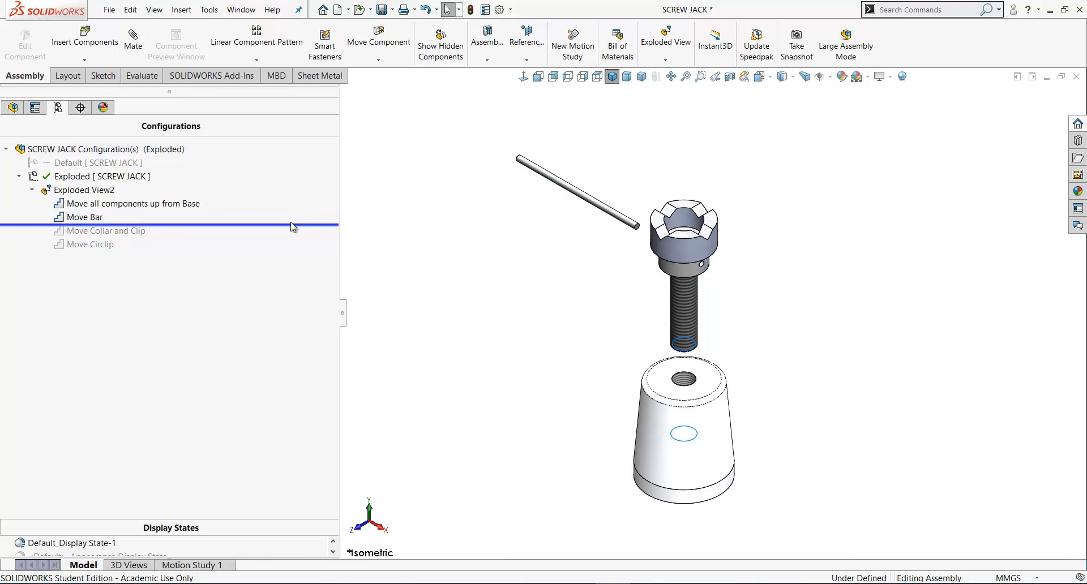
click(77, 218)
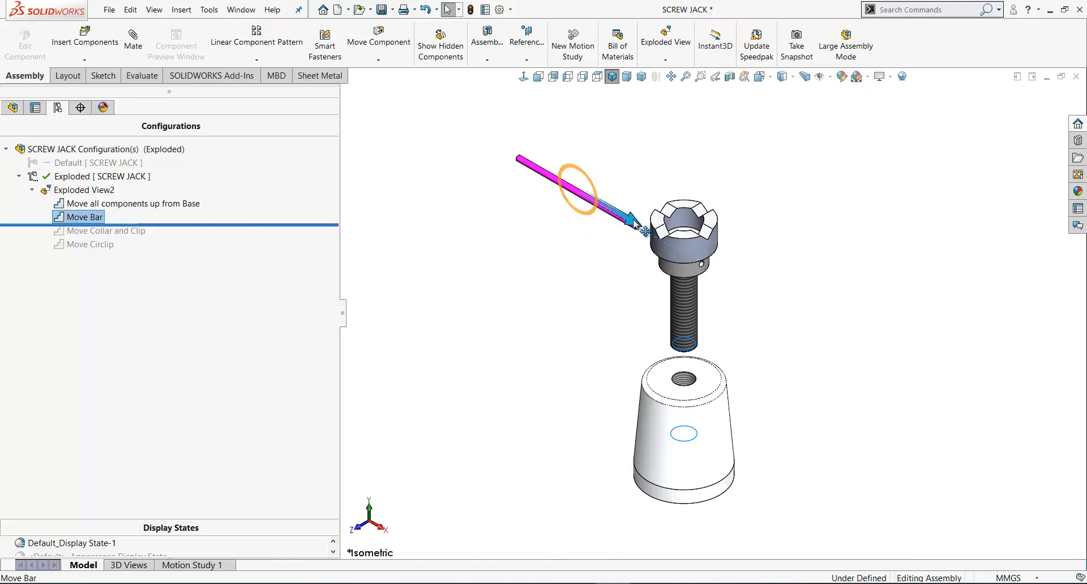
click(578, 250)
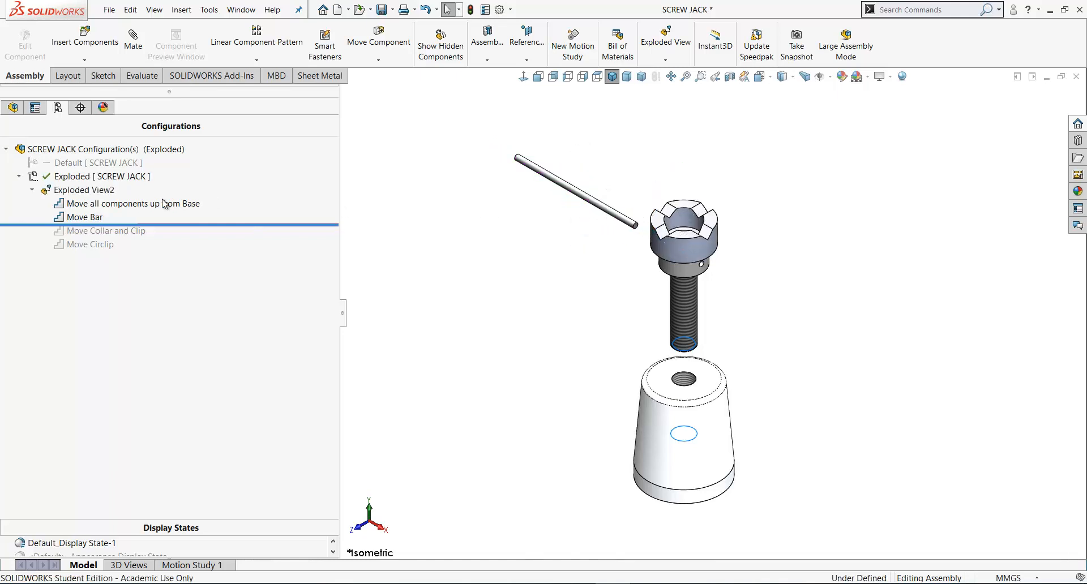
Roll the exploded view forward past "Move Collar and Clip" and slightly lower the collar and circlip toward the screw.
drag(177, 227, 183, 237)
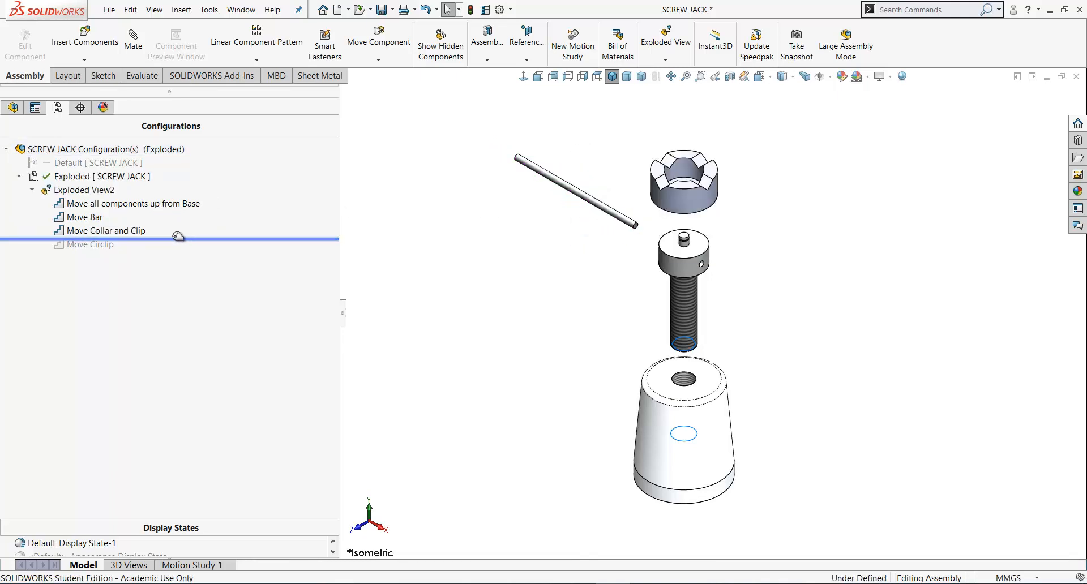
click(94, 231)
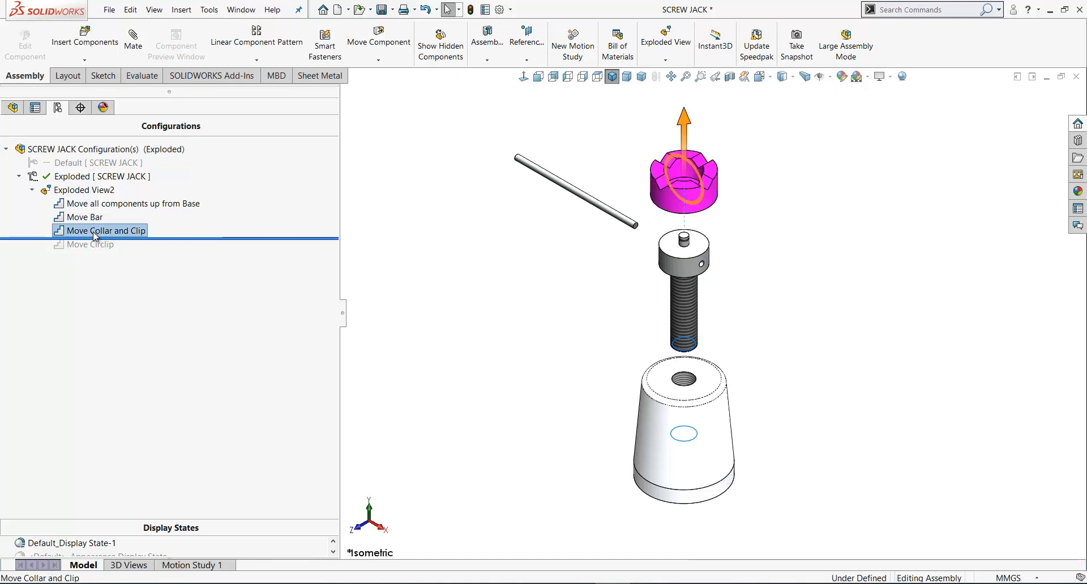
drag(684, 120, 686, 127)
Roll the exploded view forward to its end and lower the circlip closer to the collar in the "Move Circlip" step.
drag(188, 240, 187, 252)
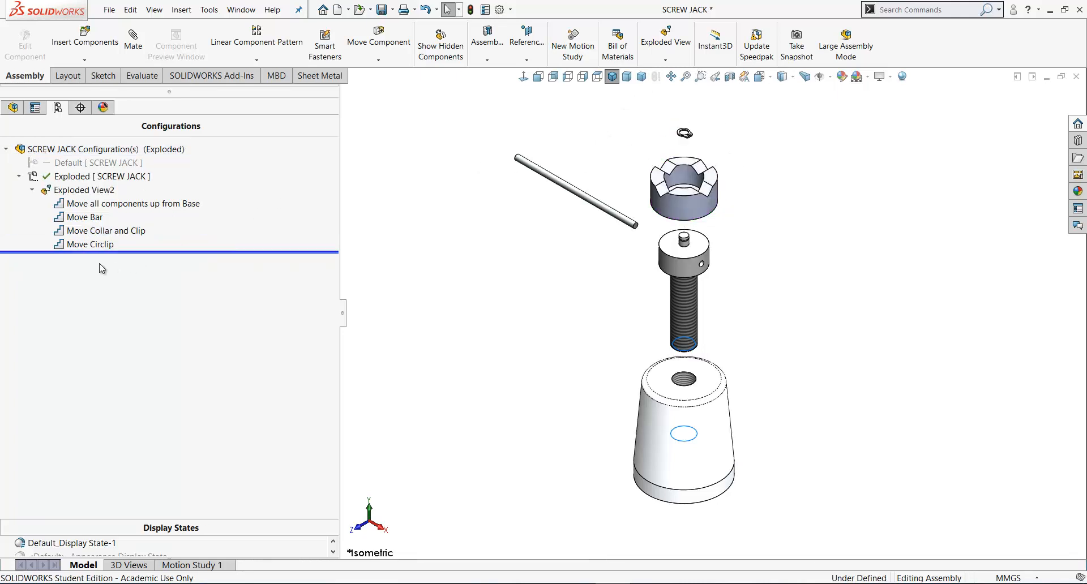
click(91, 244)
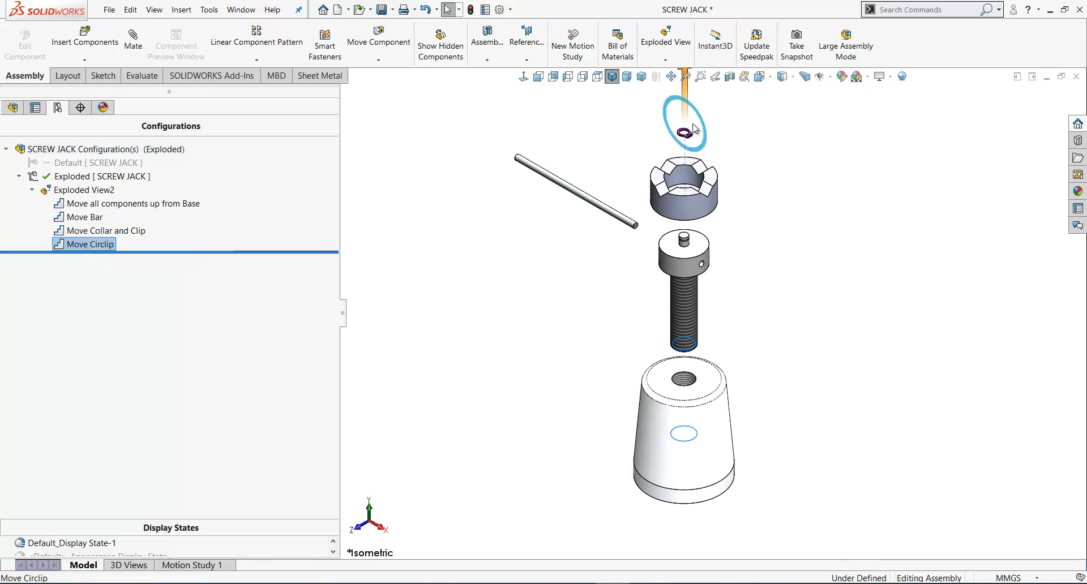
click(817, 339)
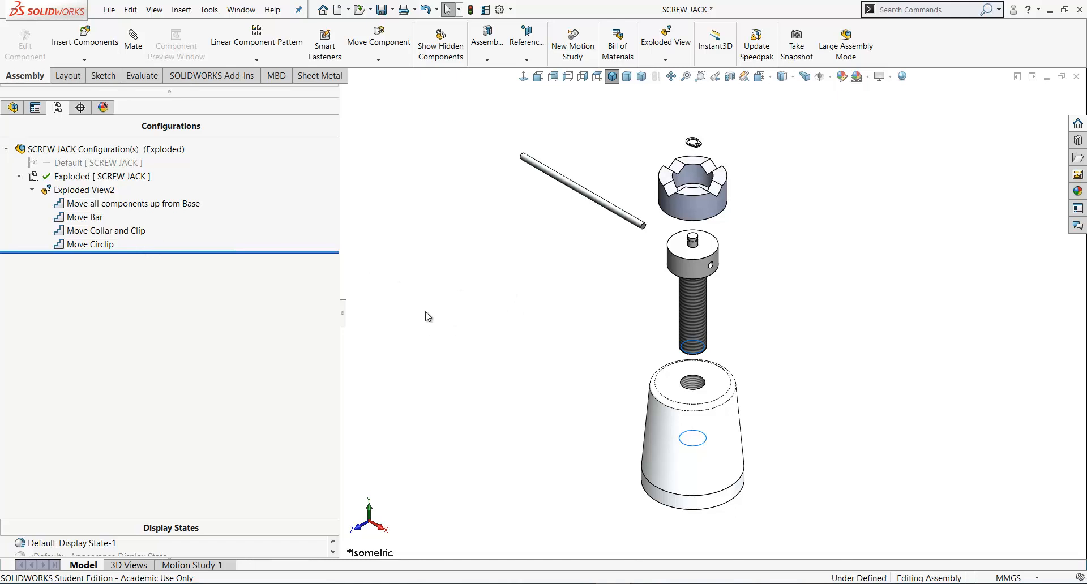
Open the "Move Bar" explode step for editing, examine its component, direction and distance settings, and close it.
right_click(85, 217)
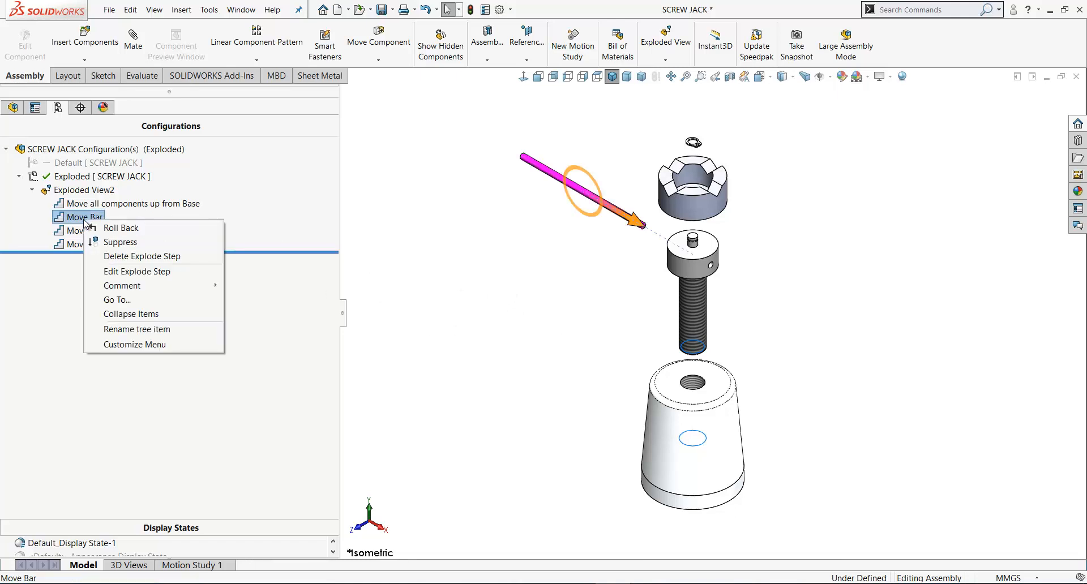
click(114, 272)
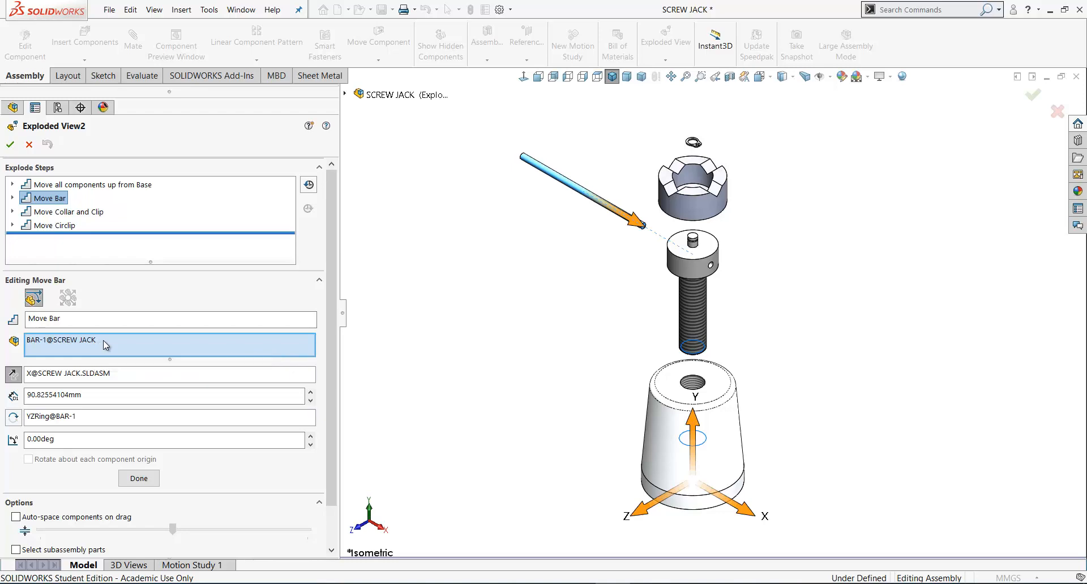
click(11, 145)
Try placing "Move Bar" below "Move Collar and Clip" in the explode steps, and restore the original order.
click(85, 220)
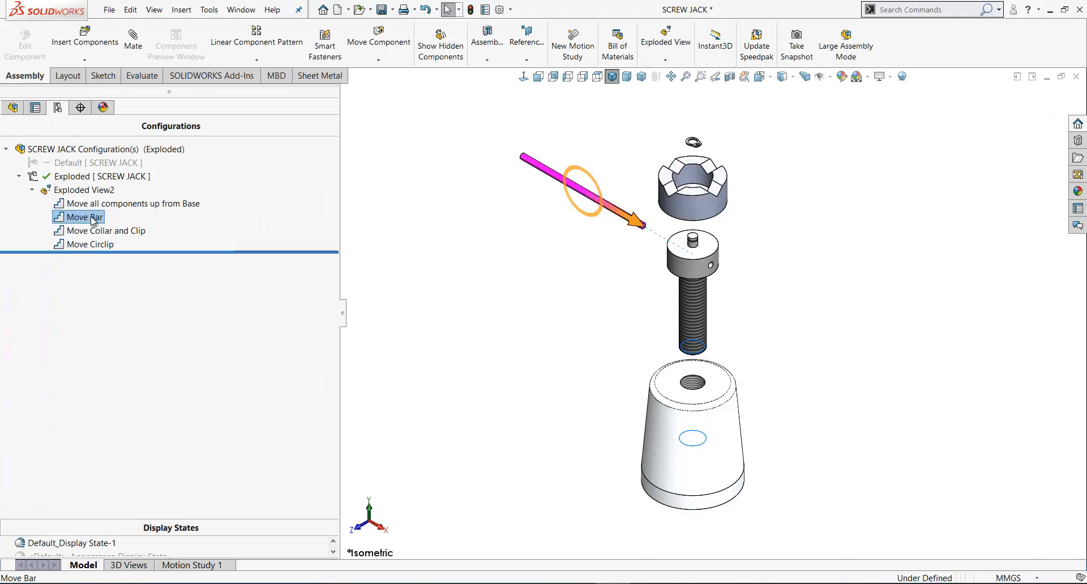
drag(90, 221, 89, 233)
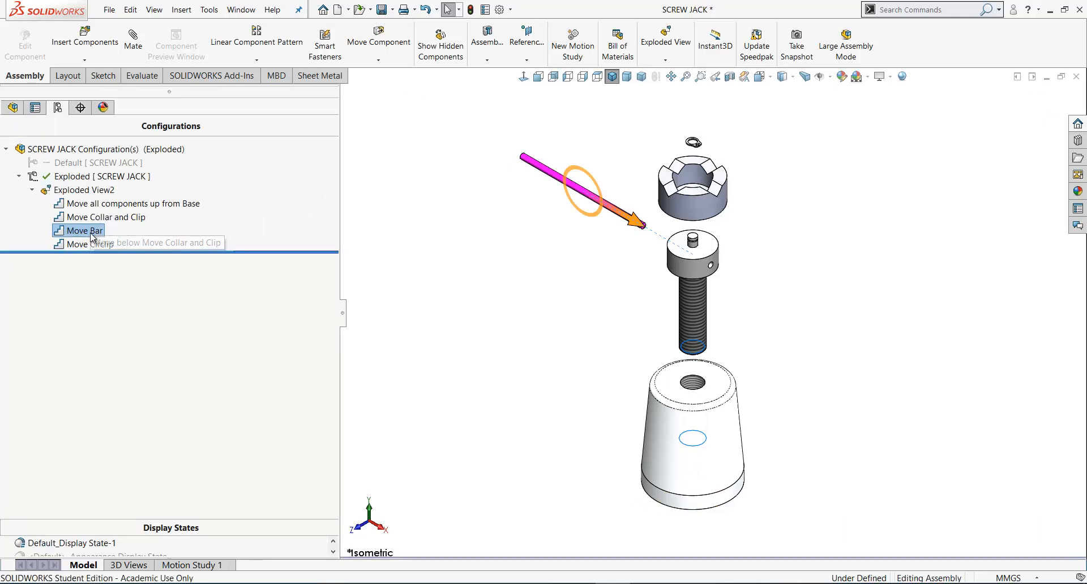
drag(150, 252, 205, 252)
drag(115, 217, 103, 233)
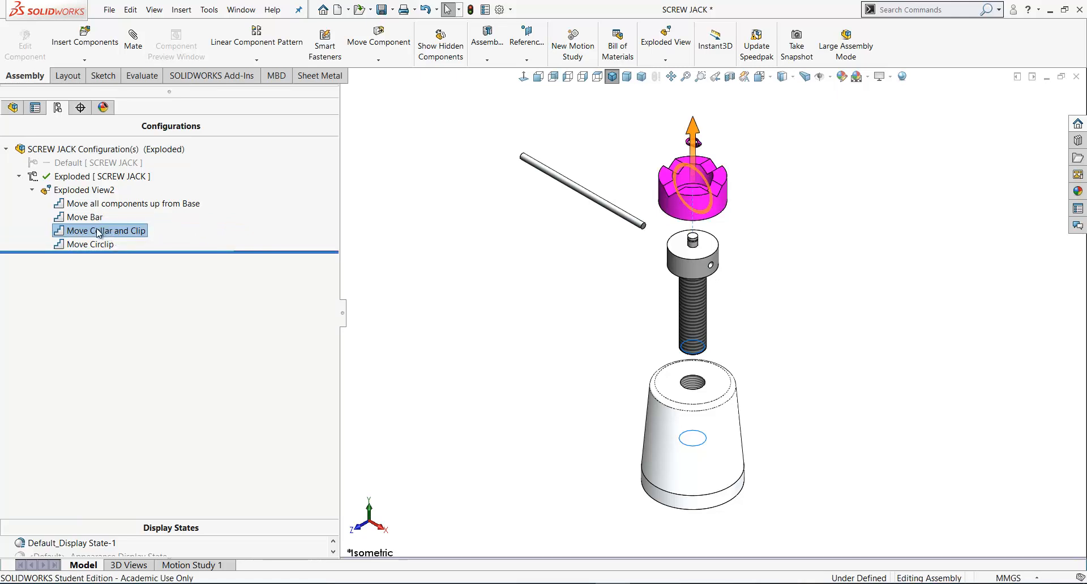
drag(165, 253, 204, 251)
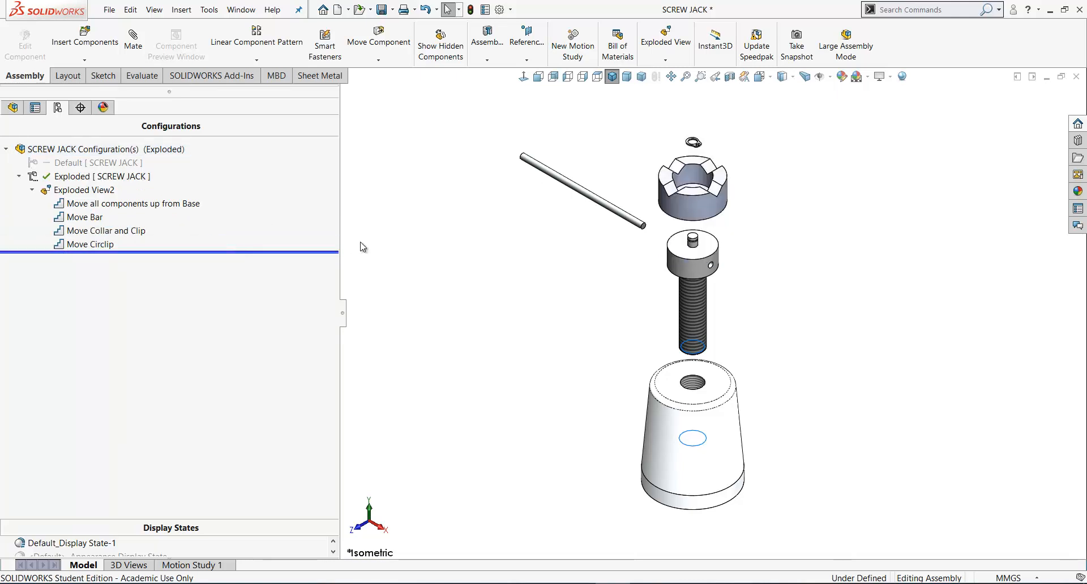
Start an explode line sketch and connect the jack base's threaded hole to the circlip's inner face with a route line along XYZ.
click(666, 61)
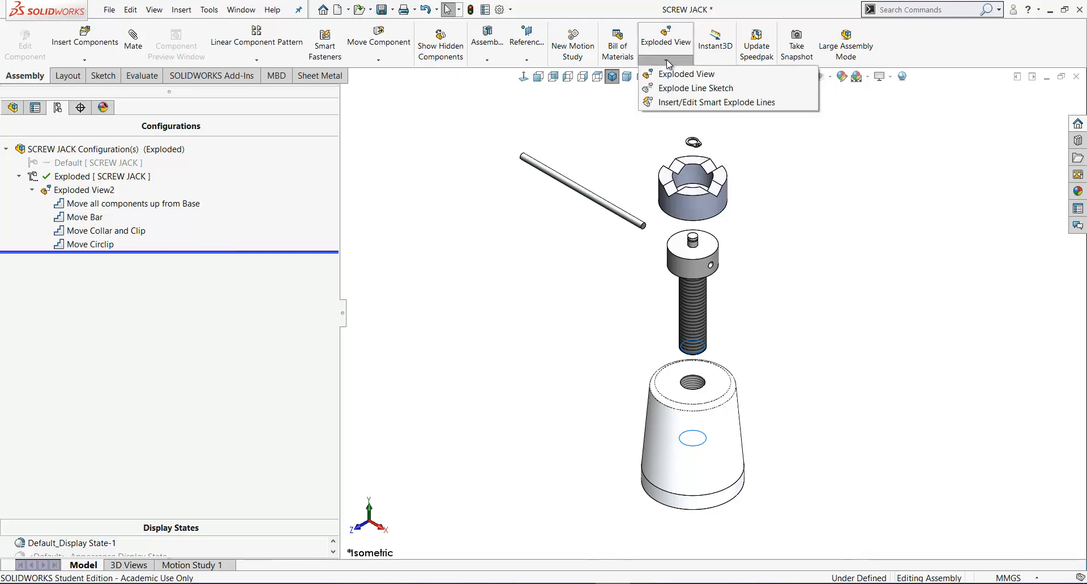
click(670, 89)
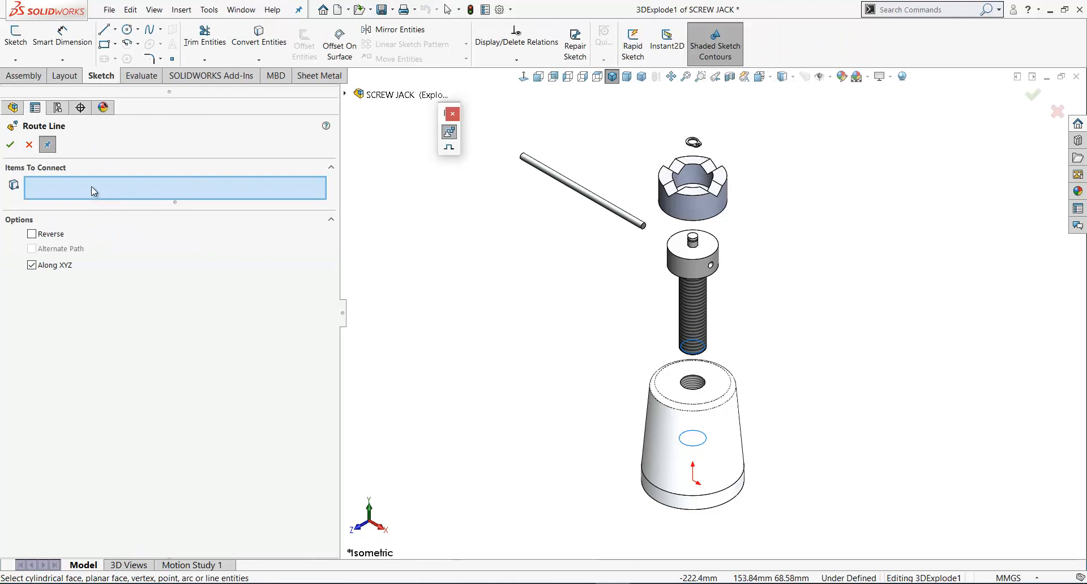
drag(441, 122, 401, 152)
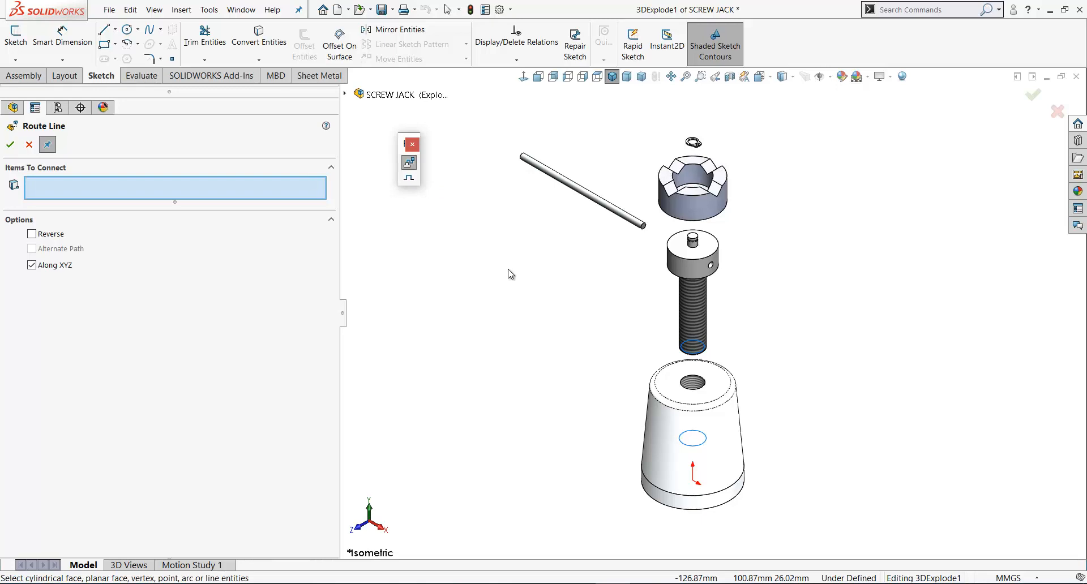
scroll(718, 383, down, 3)
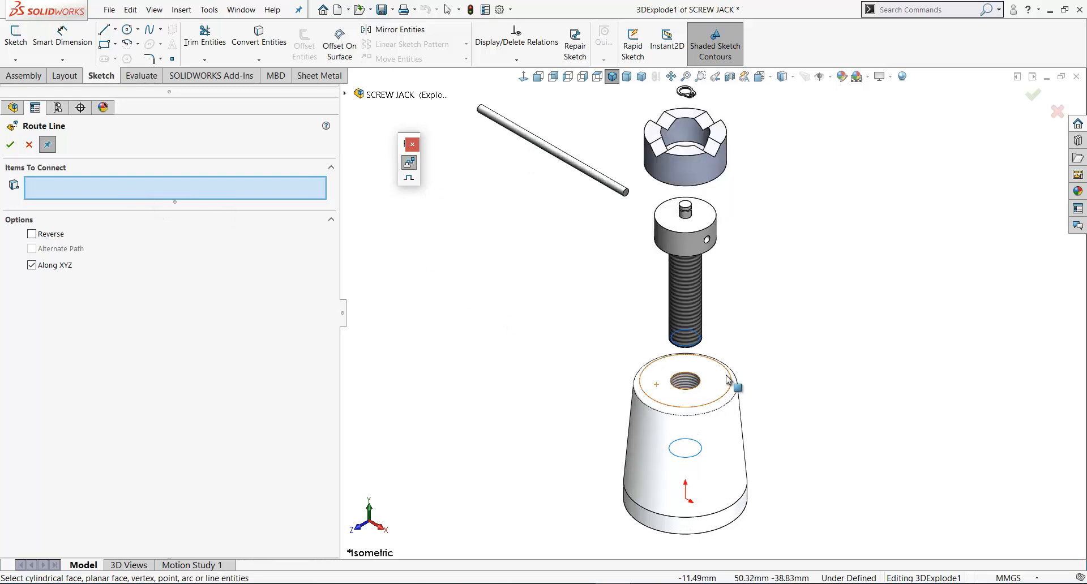
click(680, 381)
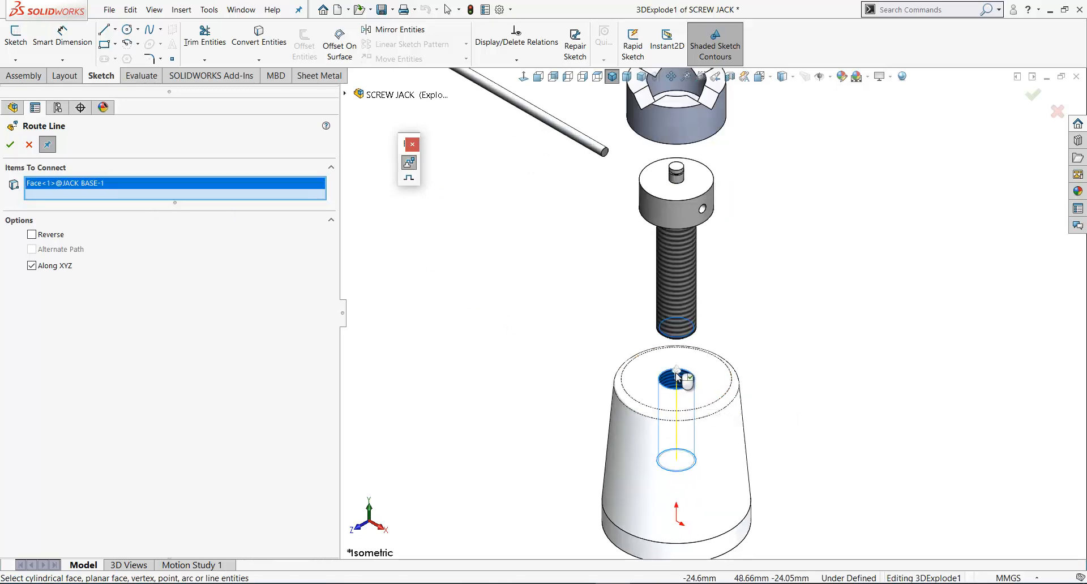
scroll(761, 136, up, 3)
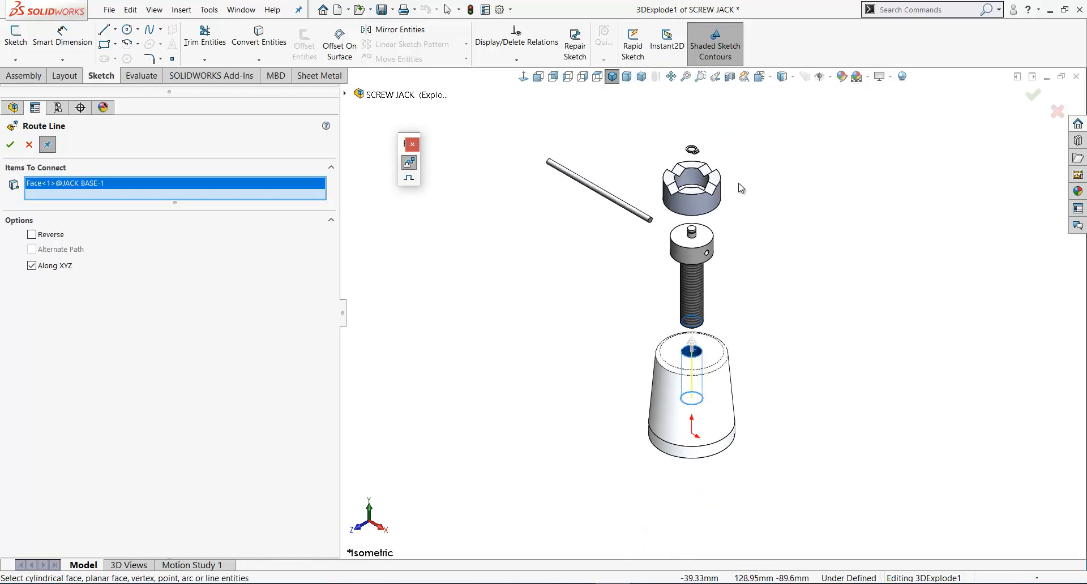
scroll(723, 180, down, 3)
scroll(722, 179, down, 5)
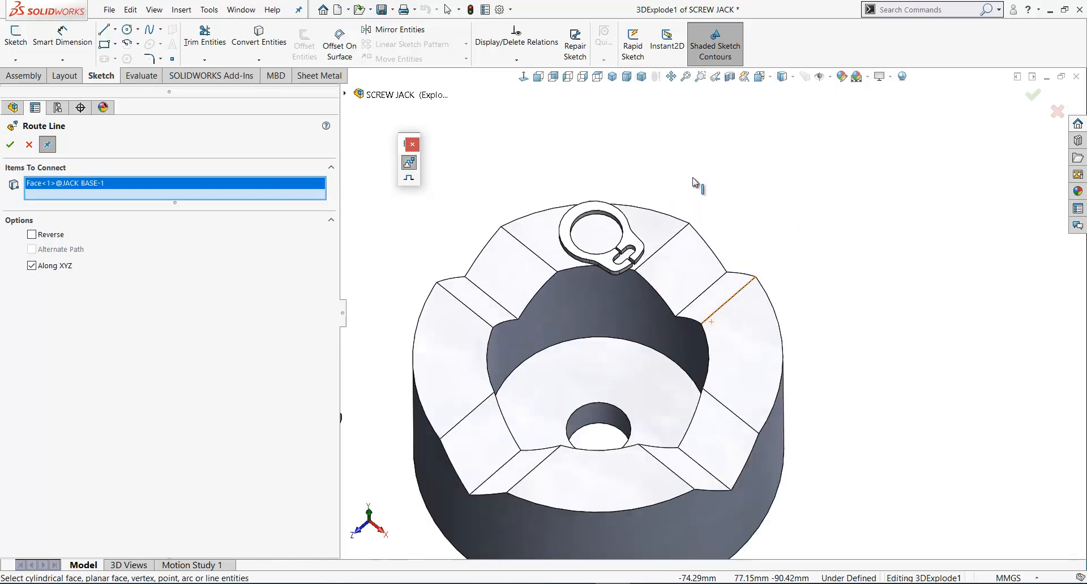
scroll(623, 150, down, 2)
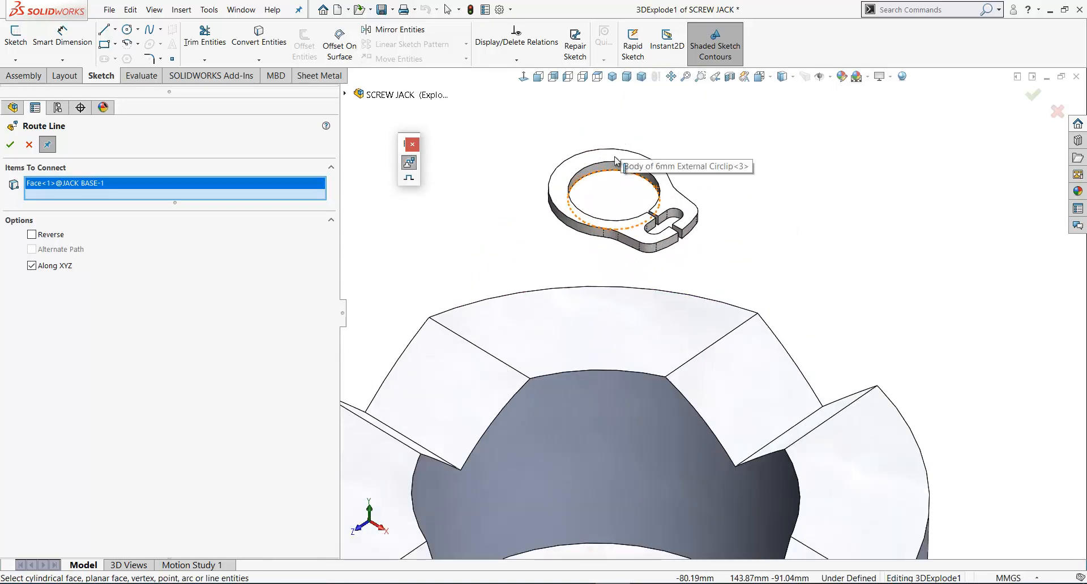
click(614, 168)
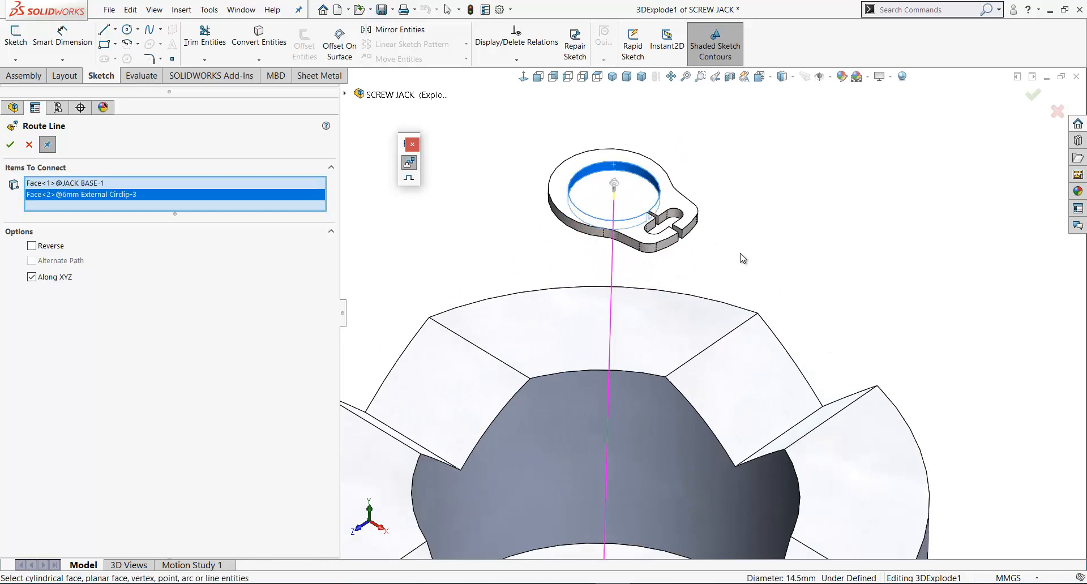
scroll(743, 256, up, 4)
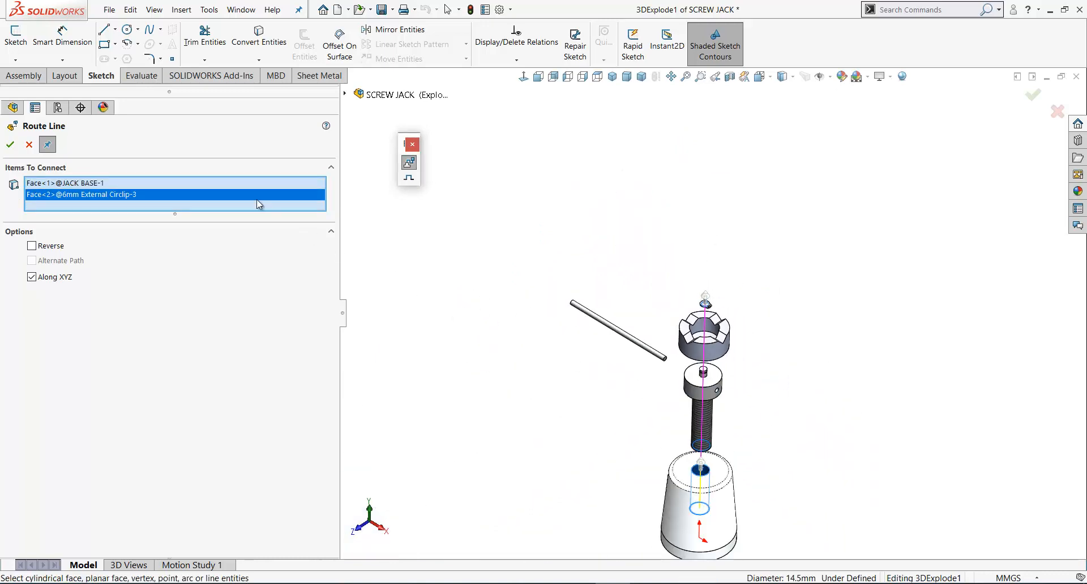
click(10, 144)
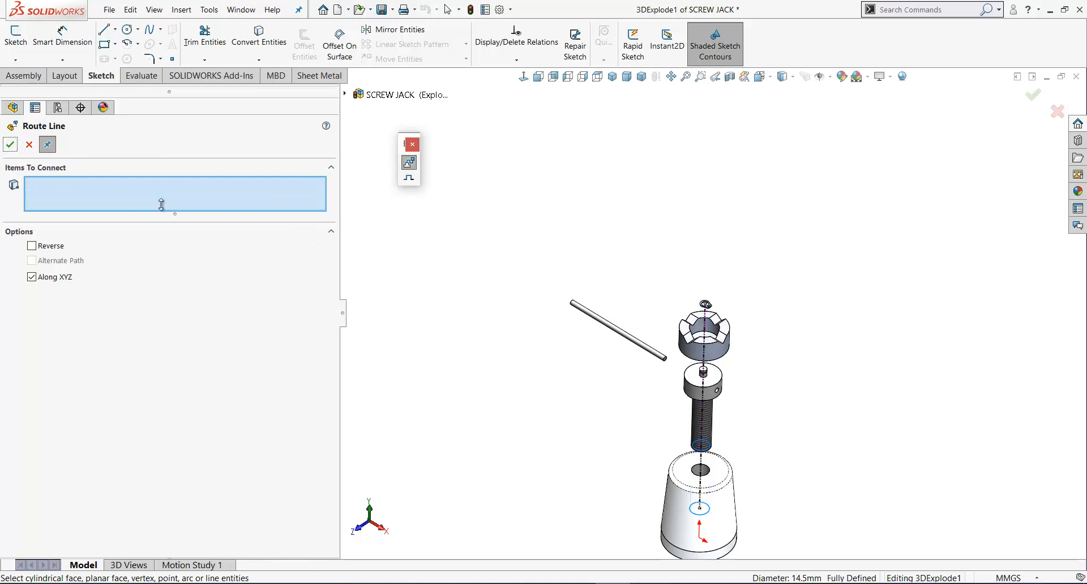
Connect the bar's cylindrical face to the cross hole in the screw head with a route line, finish the explode line sketch and rebuild.
scroll(744, 464, down, 2)
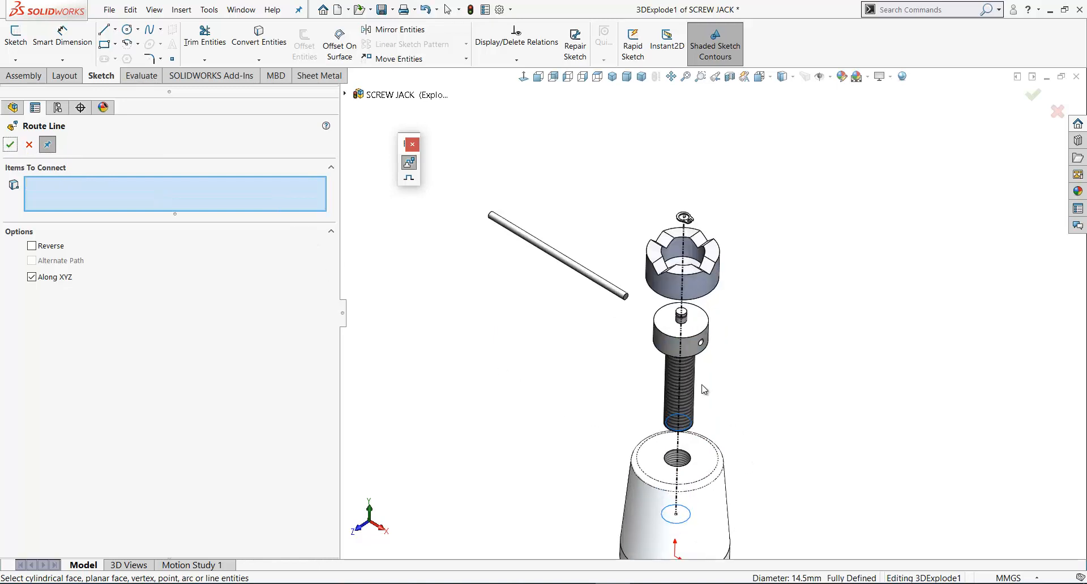
scroll(714, 383, down, 1)
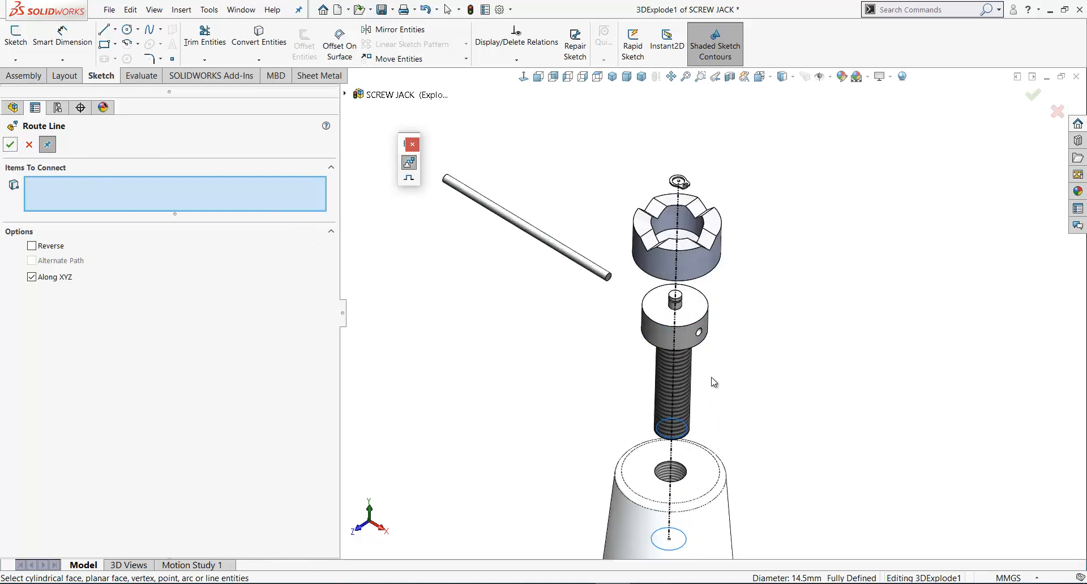
click(543, 242)
scroll(703, 369, down, 1)
scroll(702, 339, down, 2)
click(702, 253)
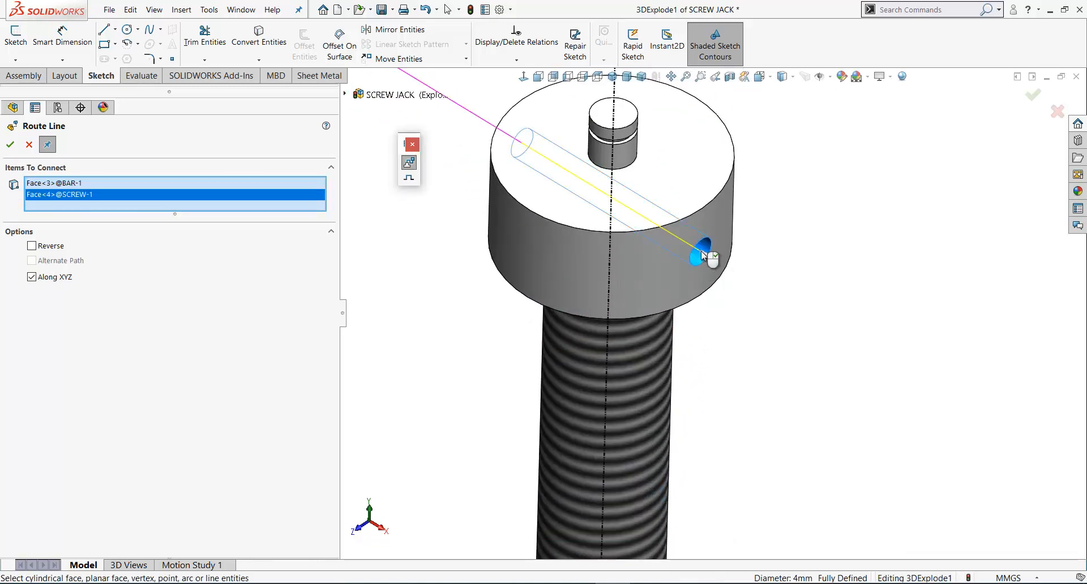
scroll(464, 356, up, 2)
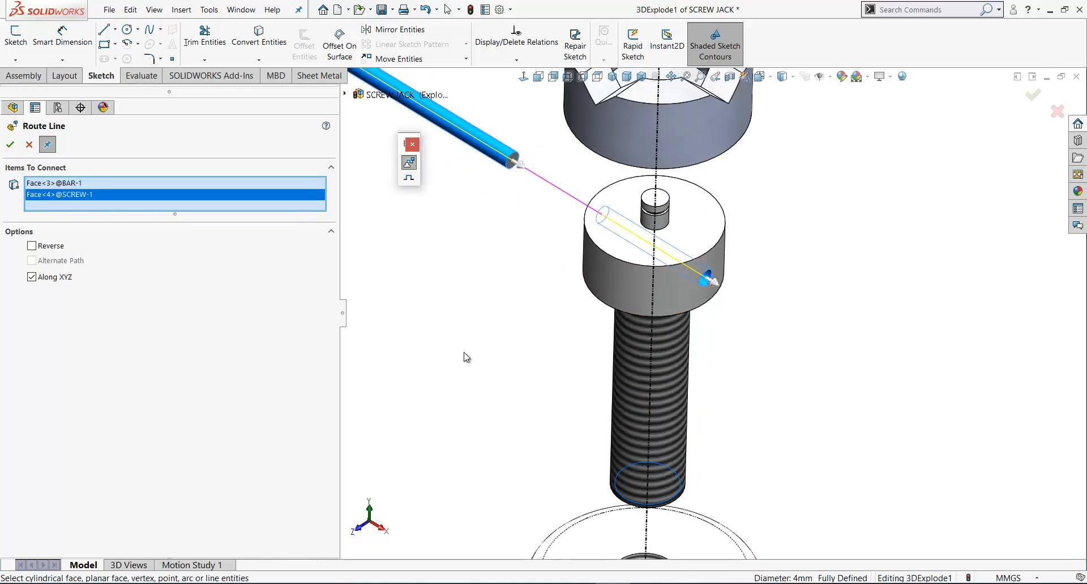
click(11, 146)
click(10, 147)
key(ctrl+q)
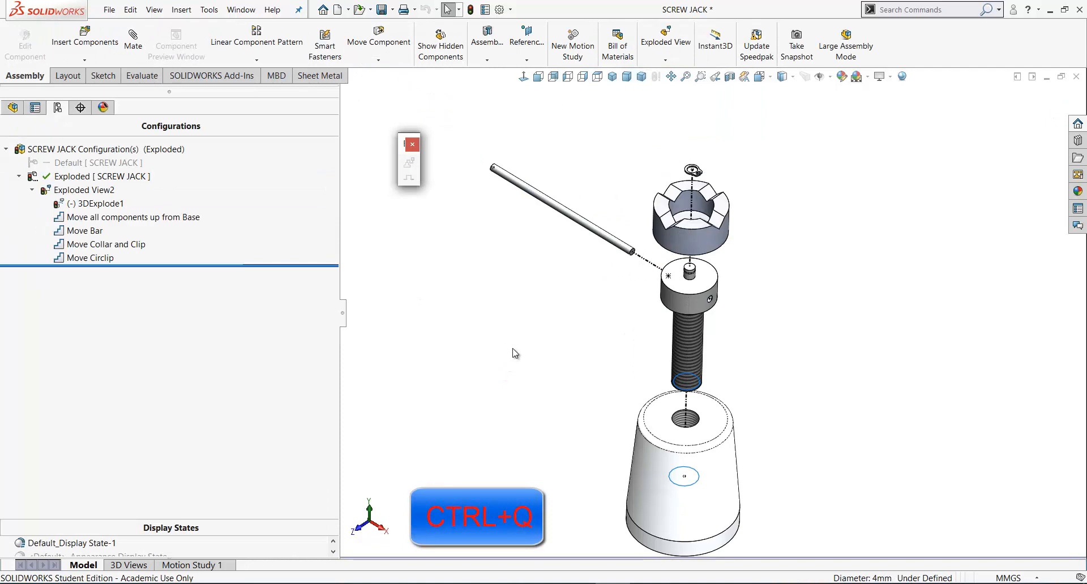
Show the jack in isometric view, collapse Exploded View2 and play its explode animation.
right_drag(502, 327, 520, 302)
double_click(76, 191)
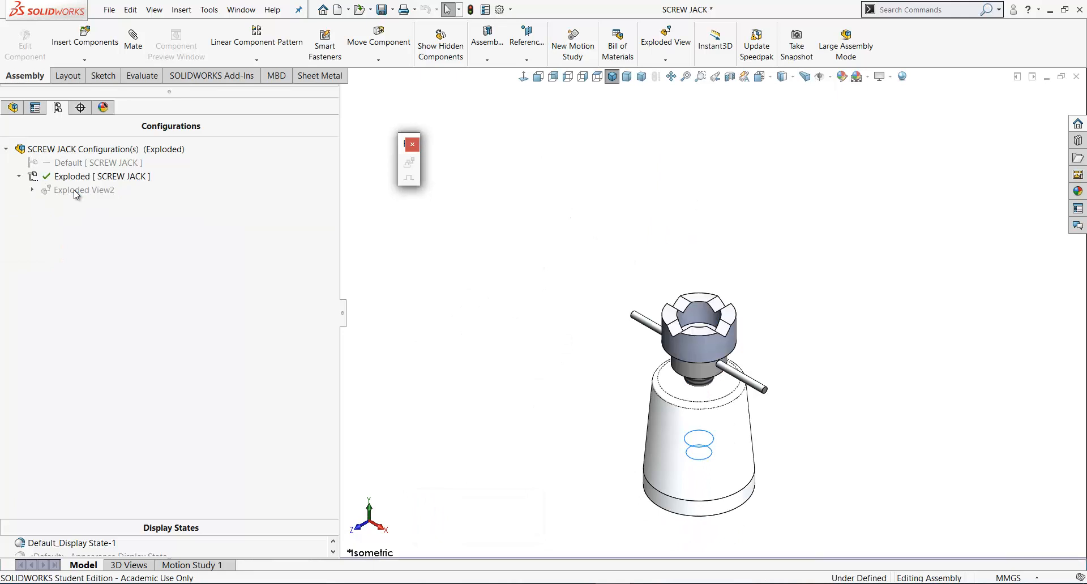
right_click(75, 190)
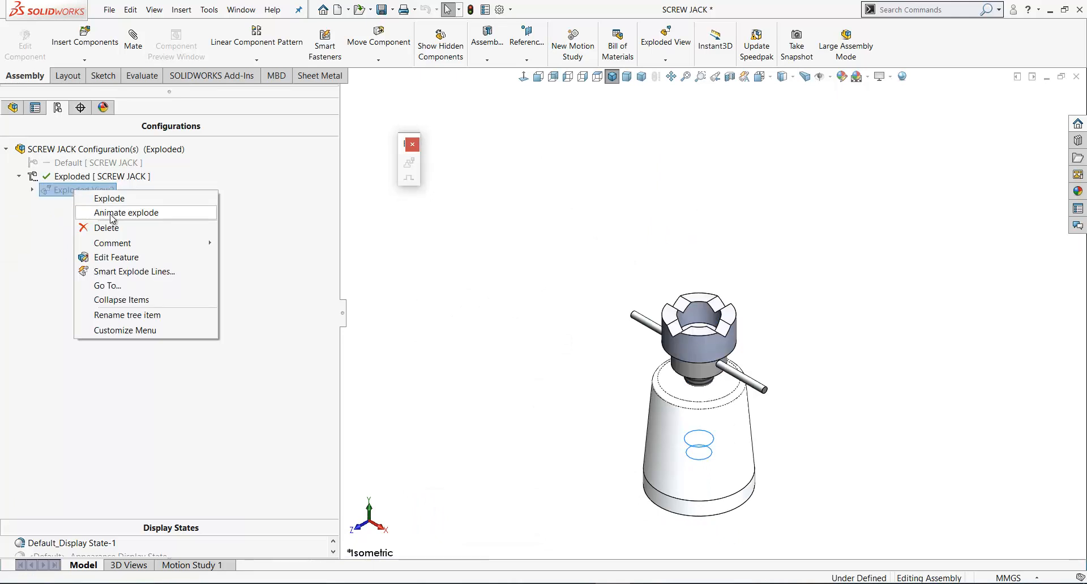
click(110, 216)
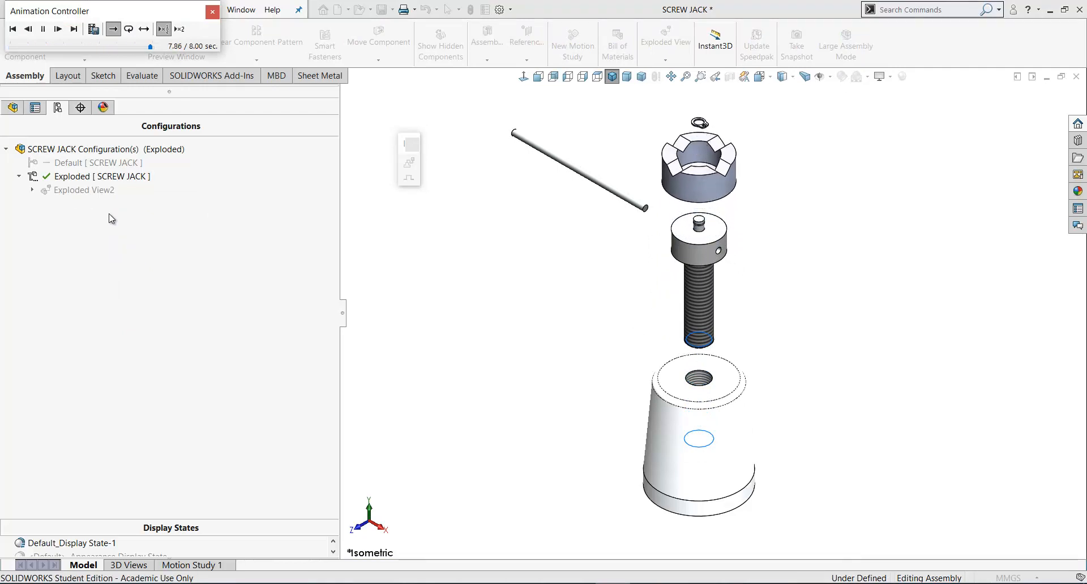
Set the explode animation to back-and-forth (reciprocate) playback, play it and close the Animation Controller.
click(129, 30)
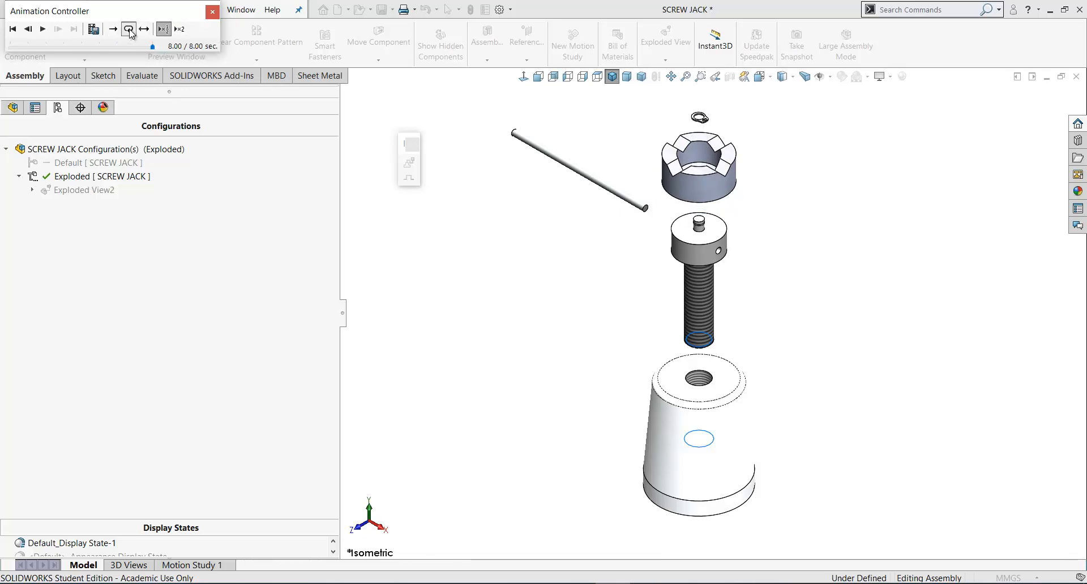
click(144, 29)
click(43, 29)
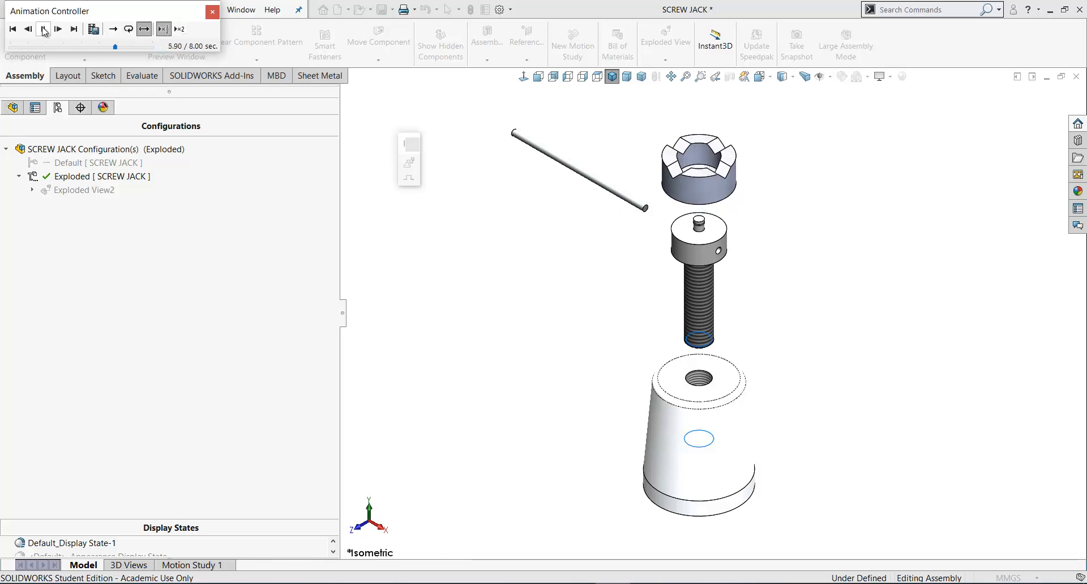
click(212, 11)
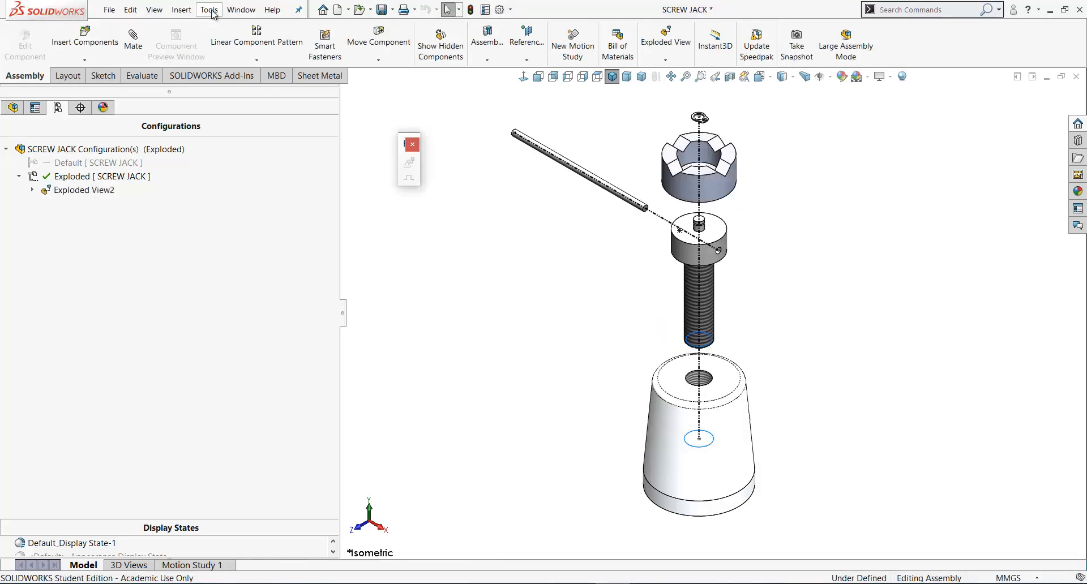
Toggle Exploded View2 between collapsed and exploded, and compare the Default and Exploded configurations, finishing with the exploded jack.
double_click(68, 192)
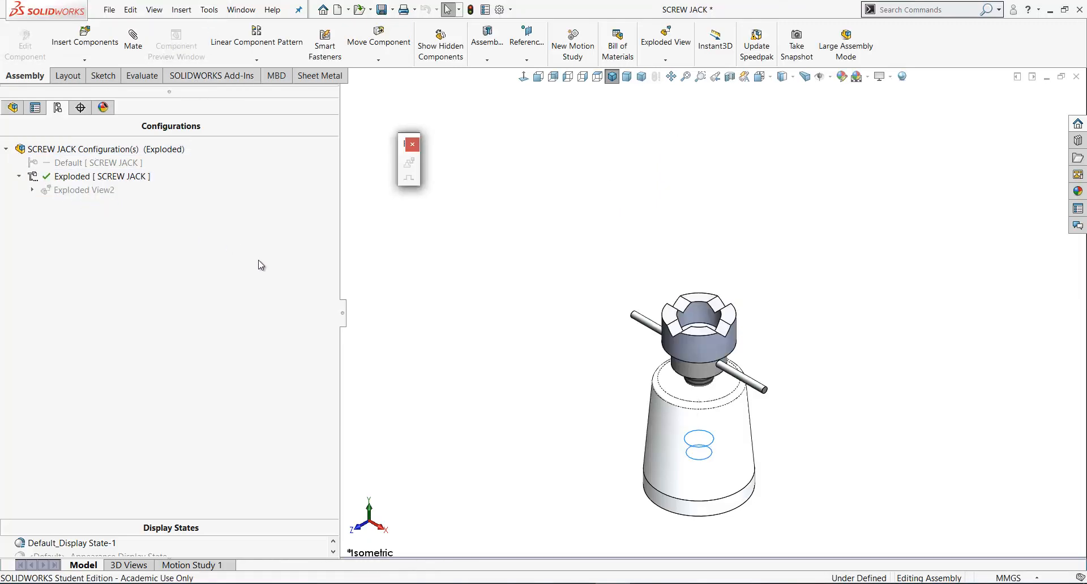
double_click(64, 192)
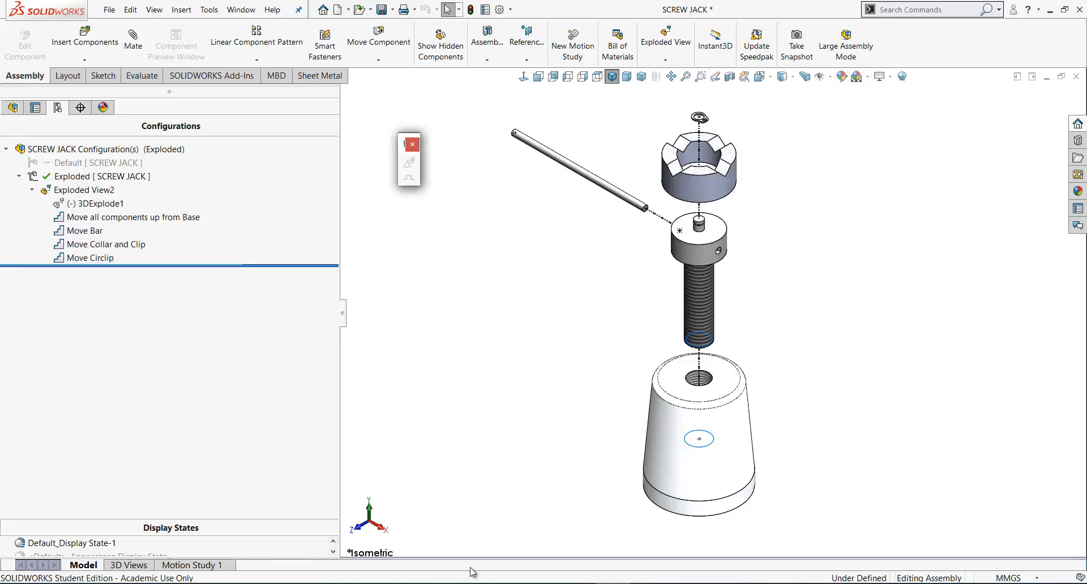
double_click(69, 163)
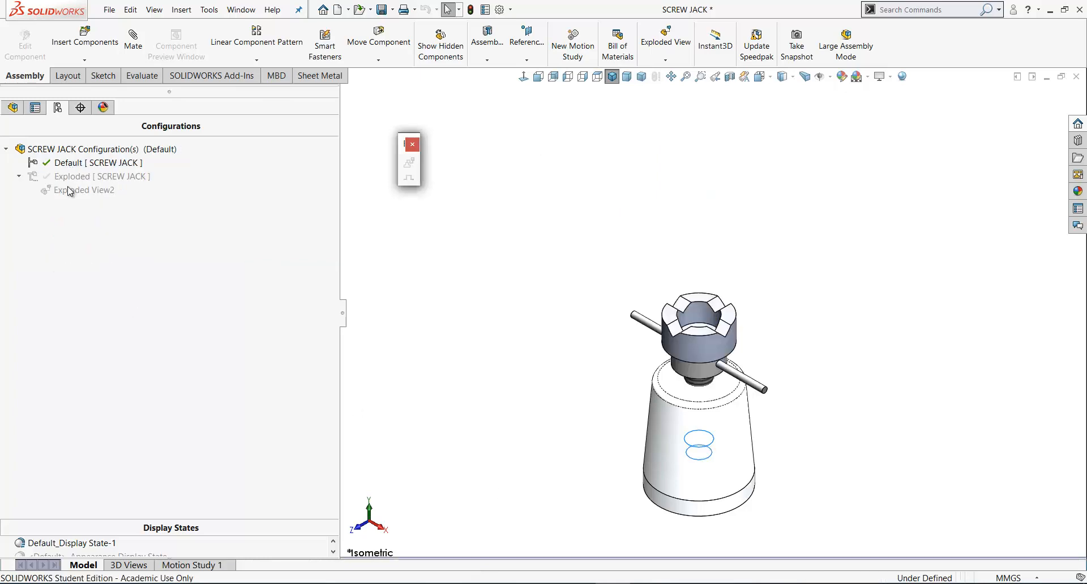
double_click(66, 178)
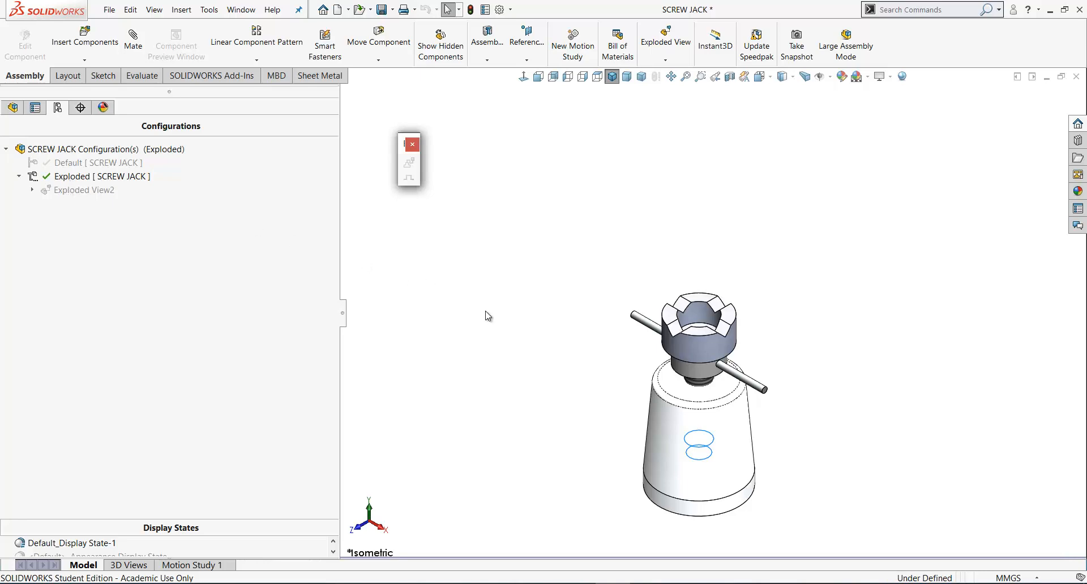
double_click(75, 191)
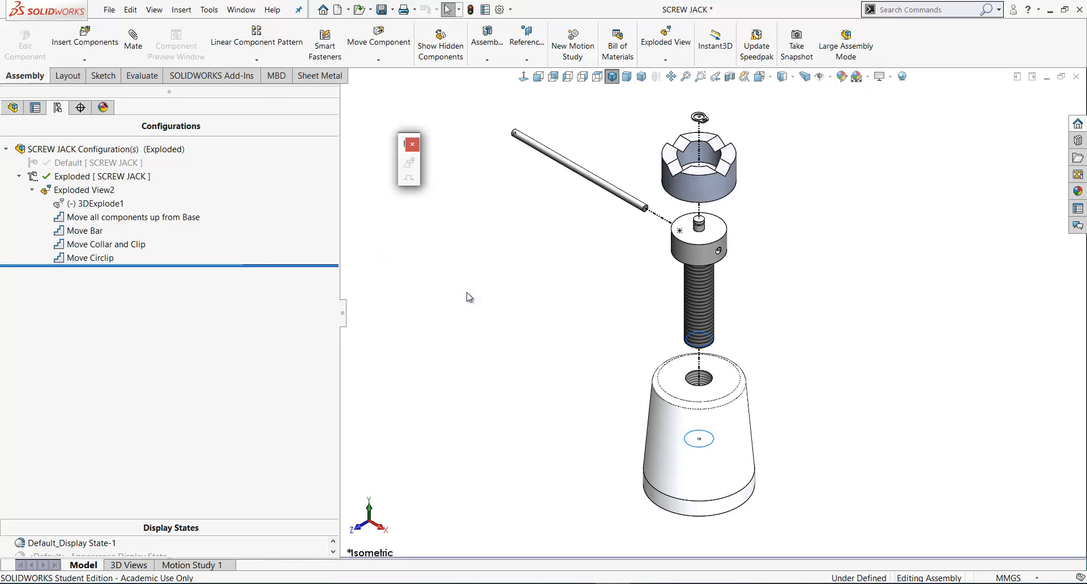
Open the explode line sketch 3DExplode1 under Exploded View2 for editing and exit it without changes.
click(92, 204)
right_click(91, 207)
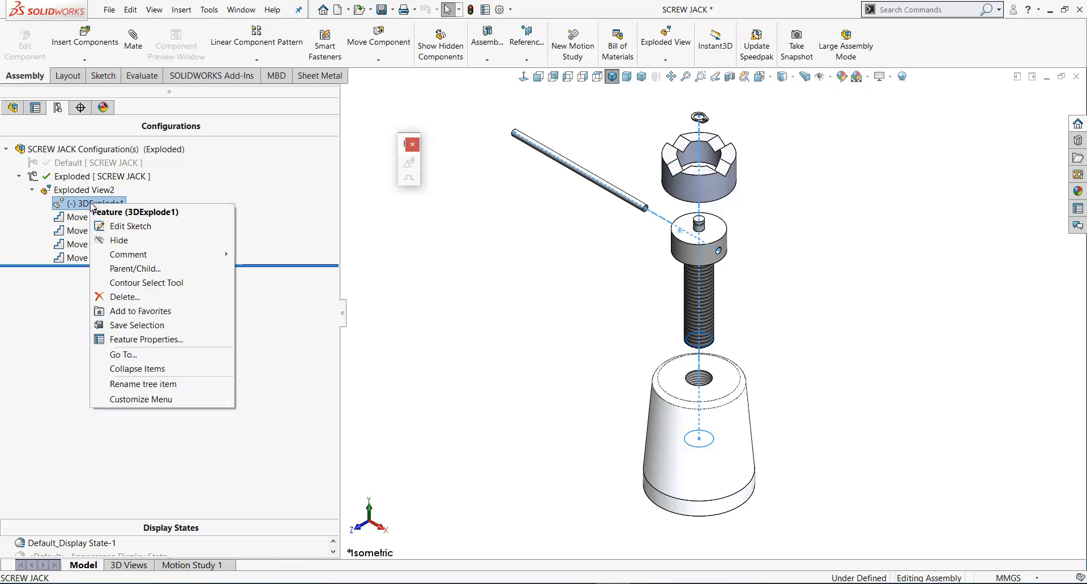
click(117, 227)
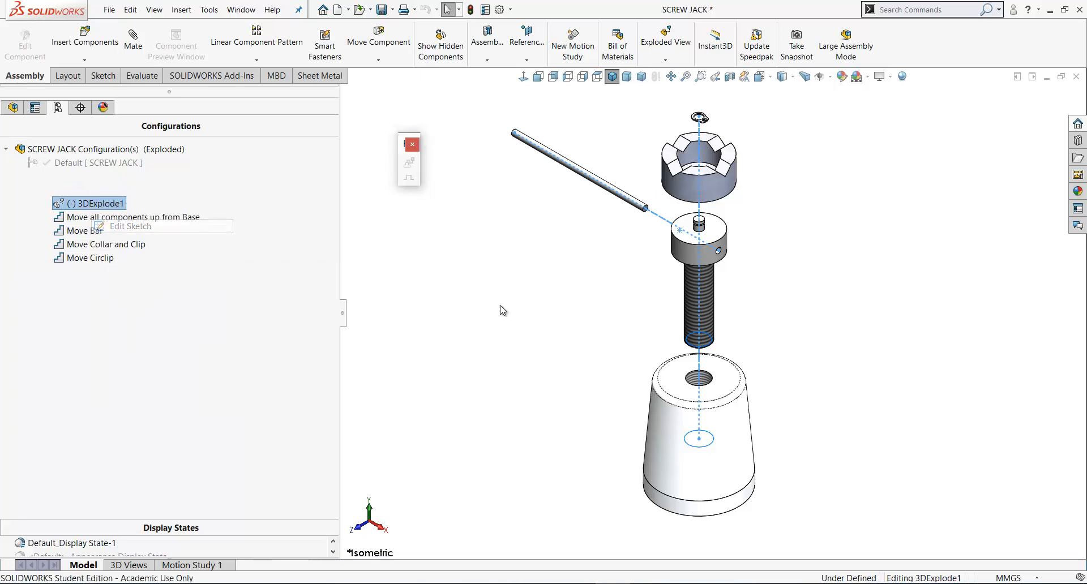
click(1042, 101)
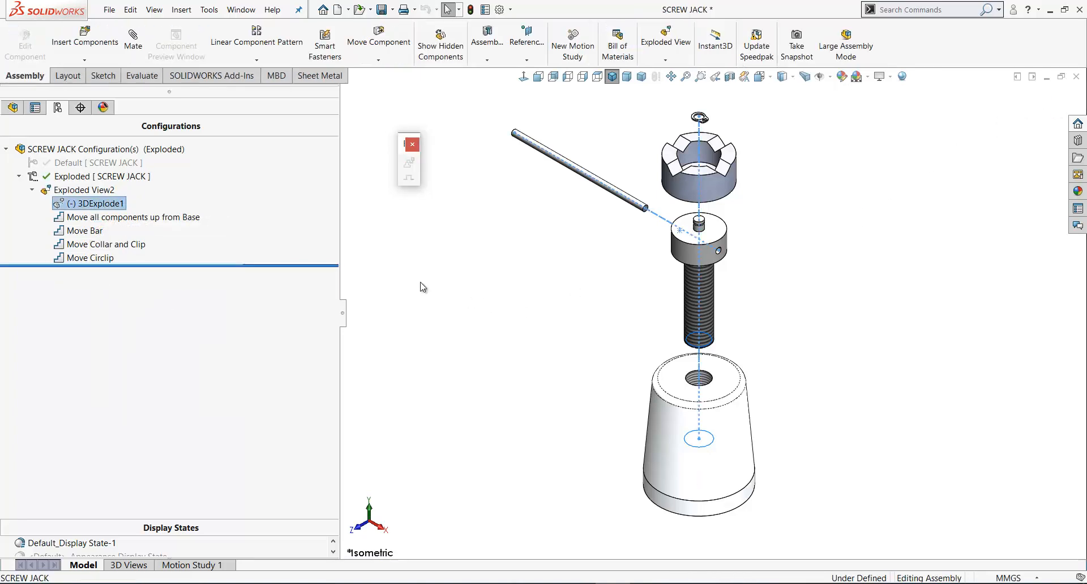